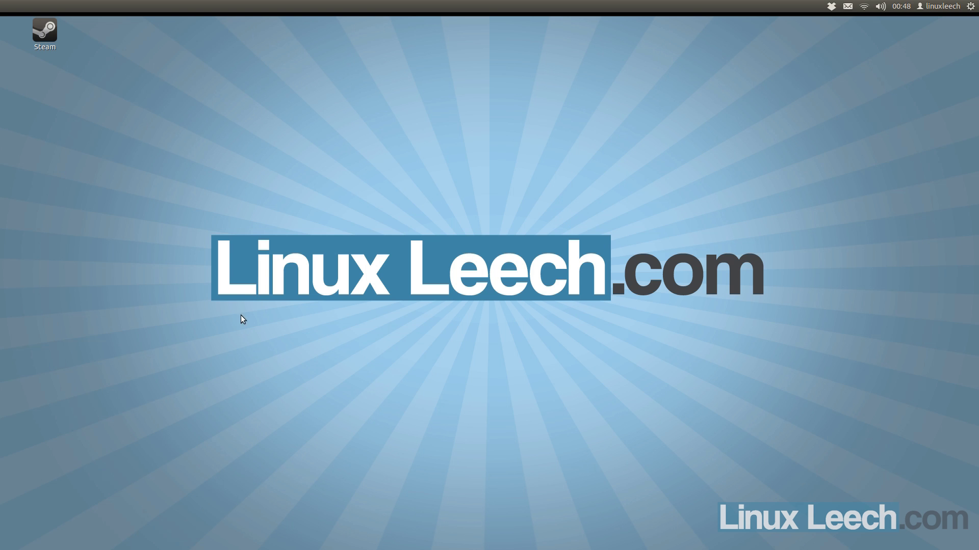
# - Launch GParted, switch to disk /dev/sdb and select its 100.60 GiB unallocated space
pyautogui.moveTo(0, 448)
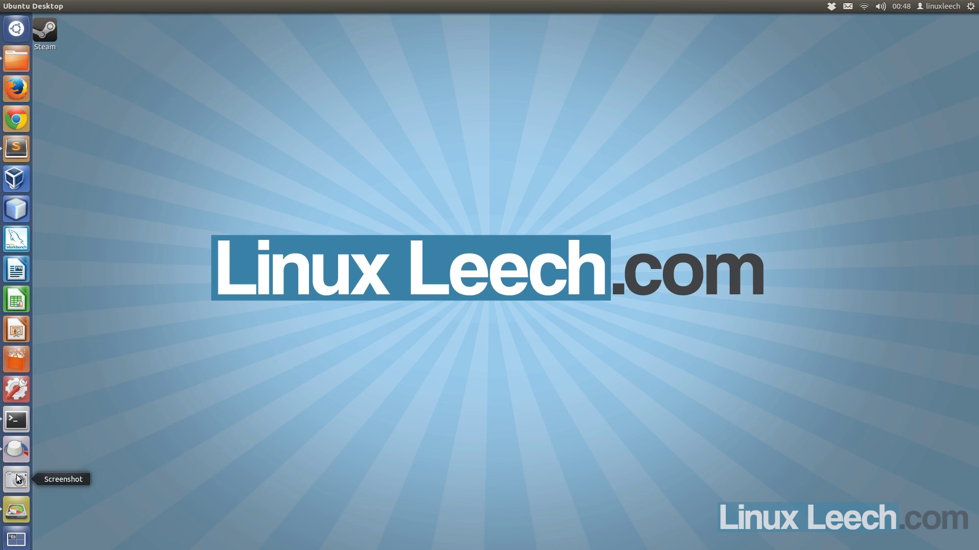
pyautogui.click(16, 510)
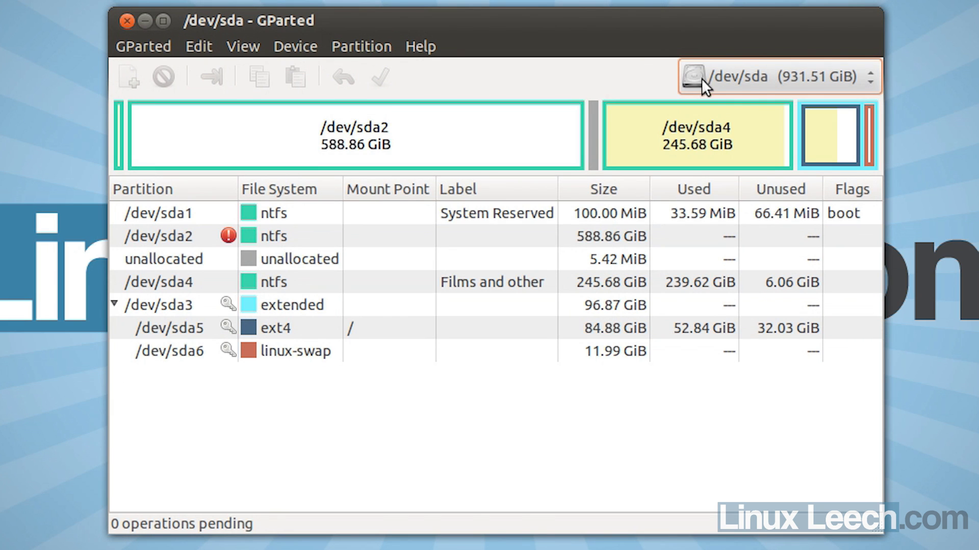
pyautogui.click(864, 76)
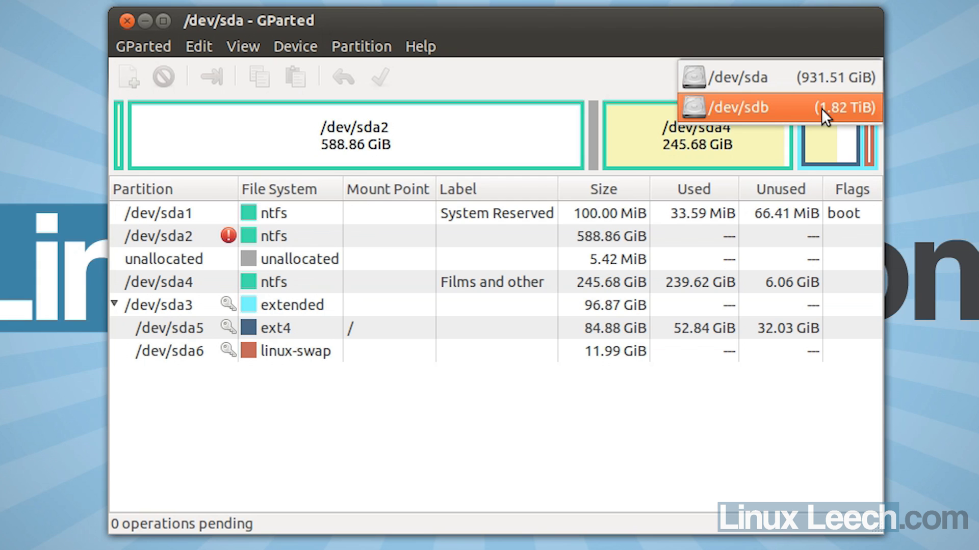
pyautogui.click(785, 109)
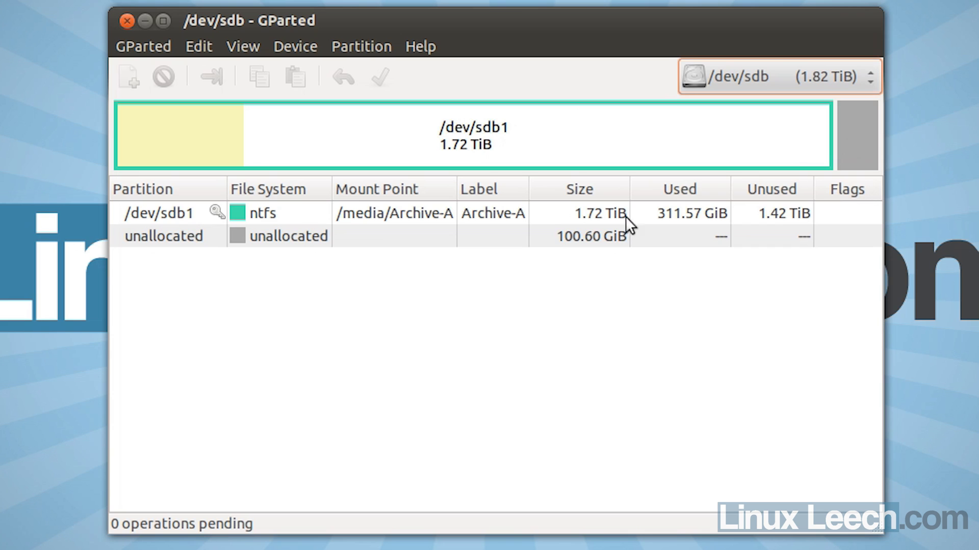
pyautogui.click(300, 236)
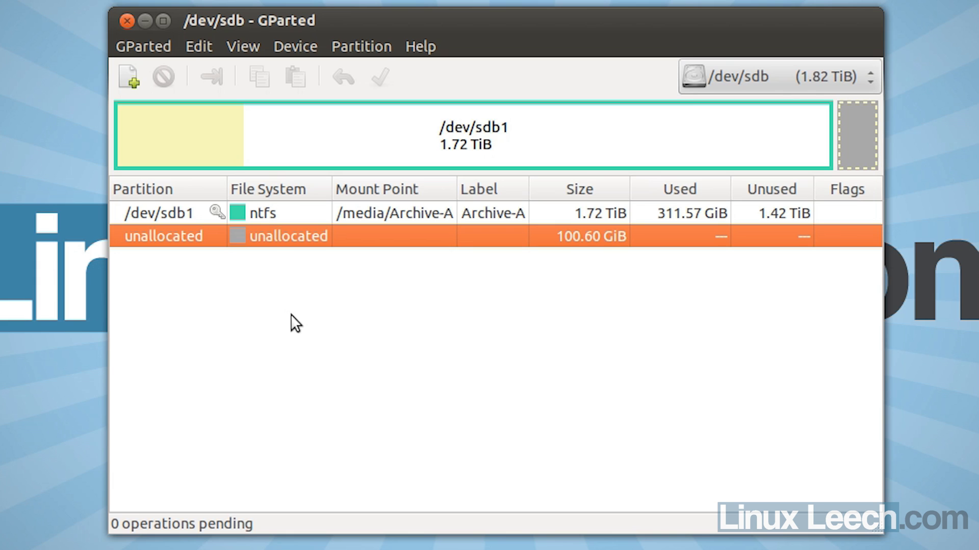
# - Set up a new ext4 partition labelled 'steamgames' in the unallocated space
pyautogui.rightClick(265, 236)
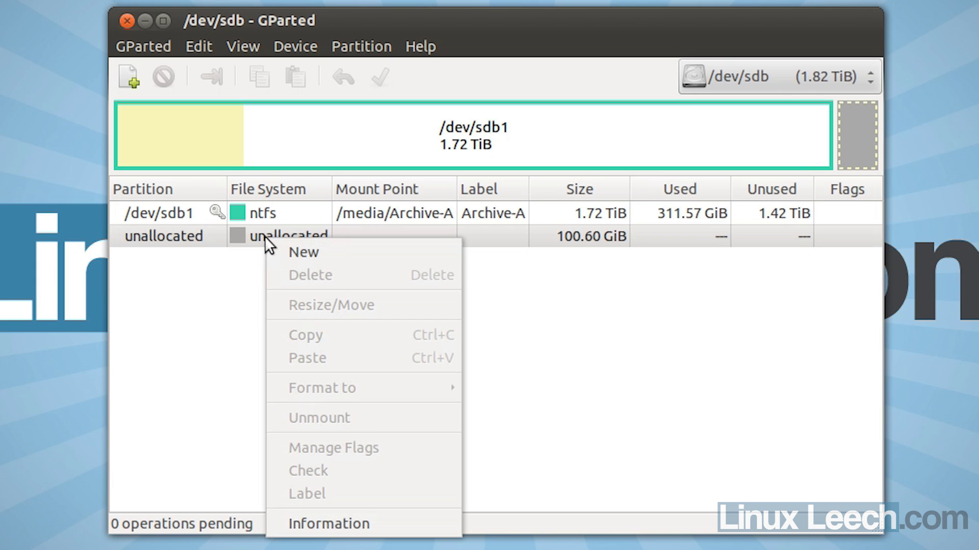
pyautogui.click(298, 251)
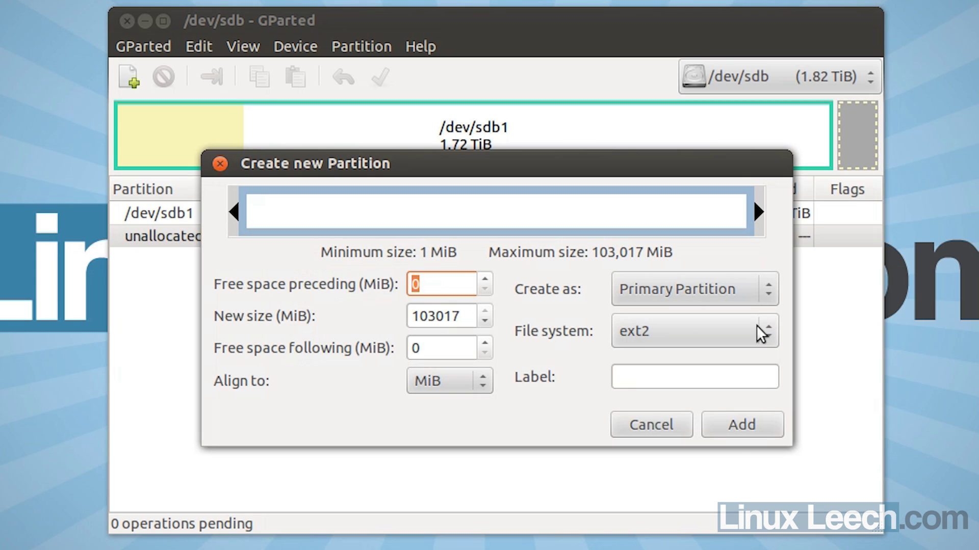
pyautogui.click(767, 334)
pyautogui.click(695, 380)
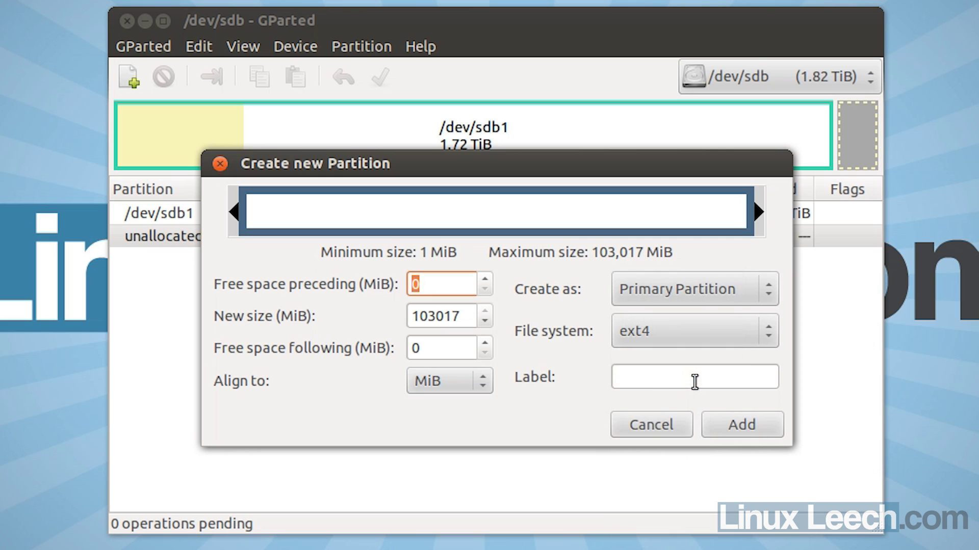
pyautogui.click(661, 382)
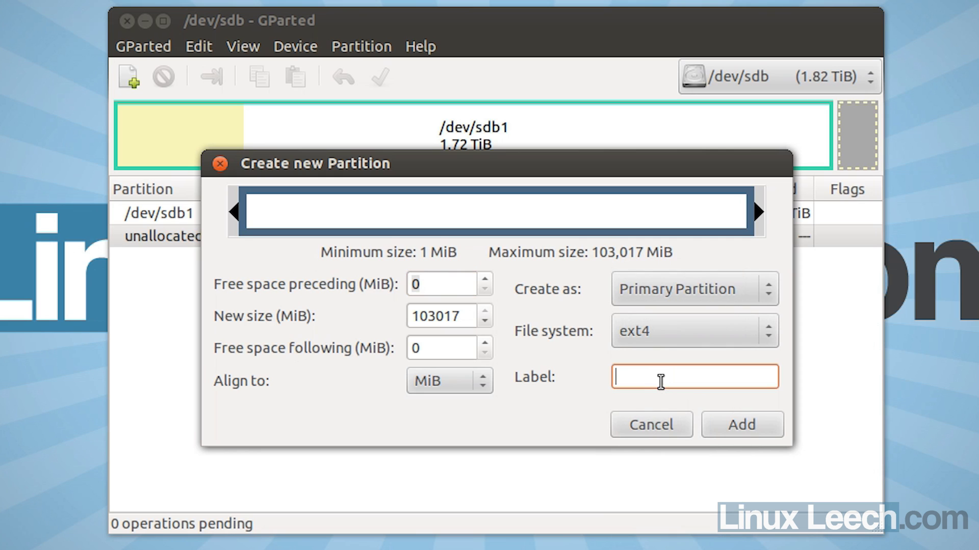
pyautogui.write('steamgames')
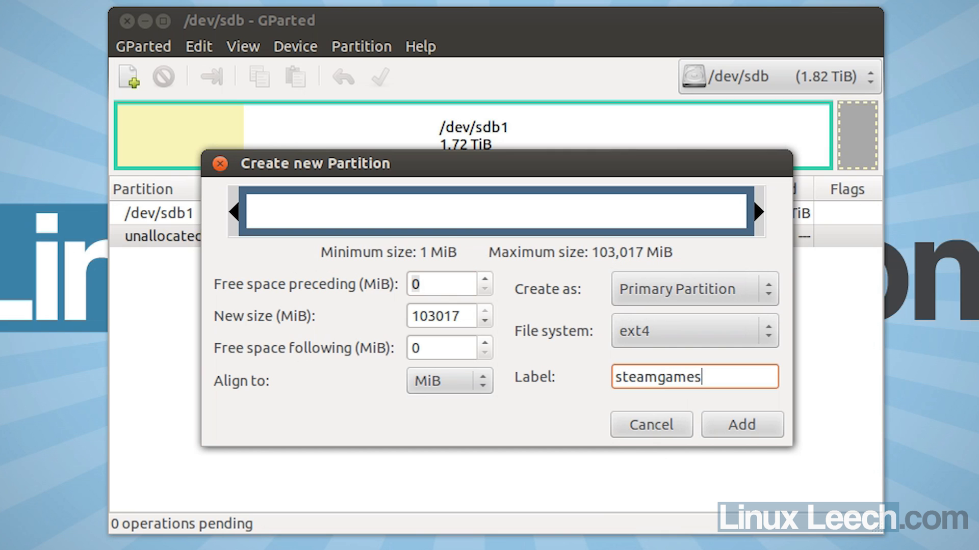
# - Add the steamgames partition, apply and confirm the pending operation, then dismiss the report
pyautogui.click(726, 428)
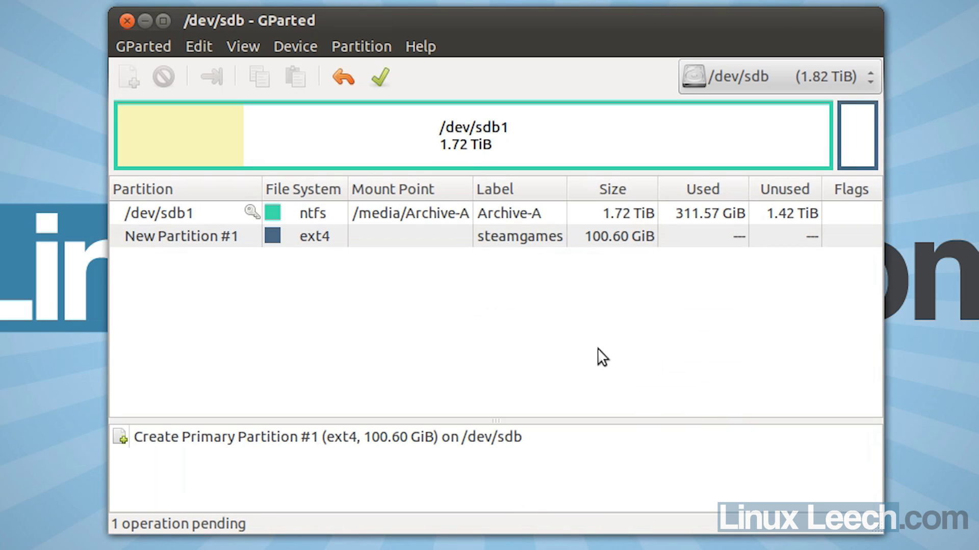
pyautogui.click(381, 78)
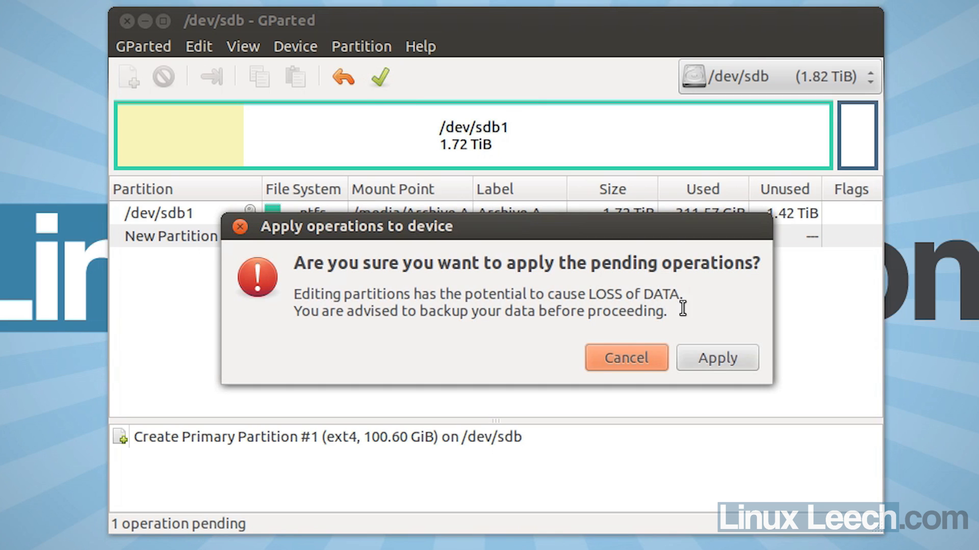
pyautogui.click(701, 357)
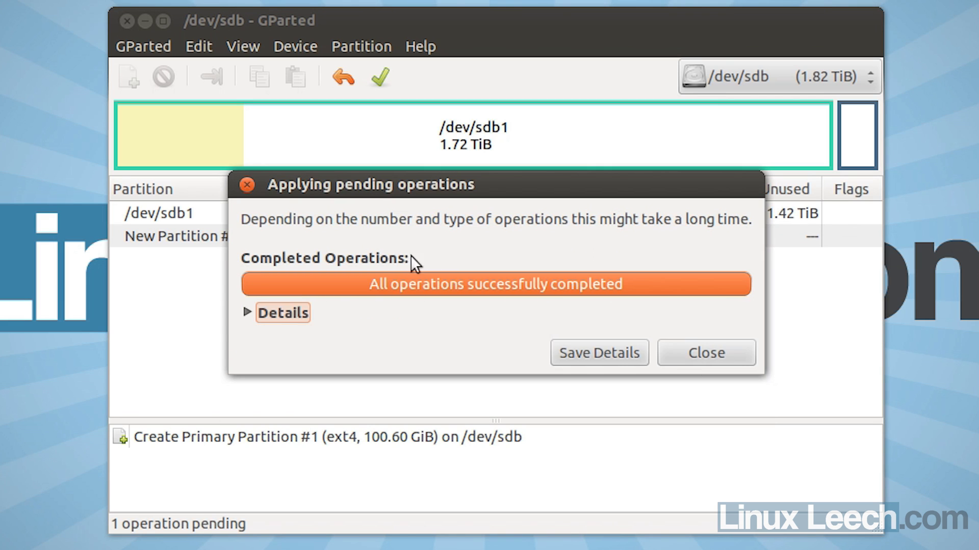
pyautogui.click(680, 354)
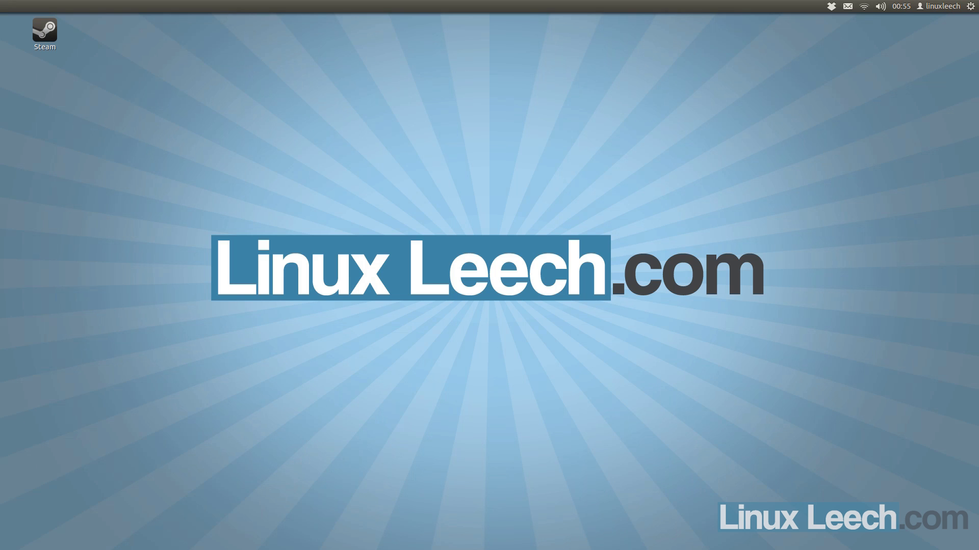
# - Open a terminal, change into /media and list its contents
pyautogui.hotkey('ctrl', 'alt', 't')
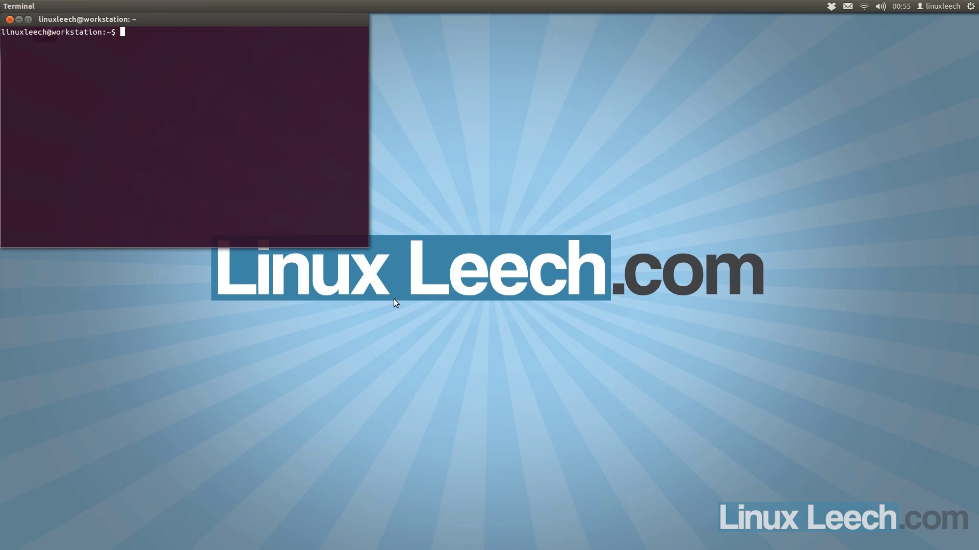
pyautogui.moveTo(123, 19); pyautogui.dragTo(365, 143)
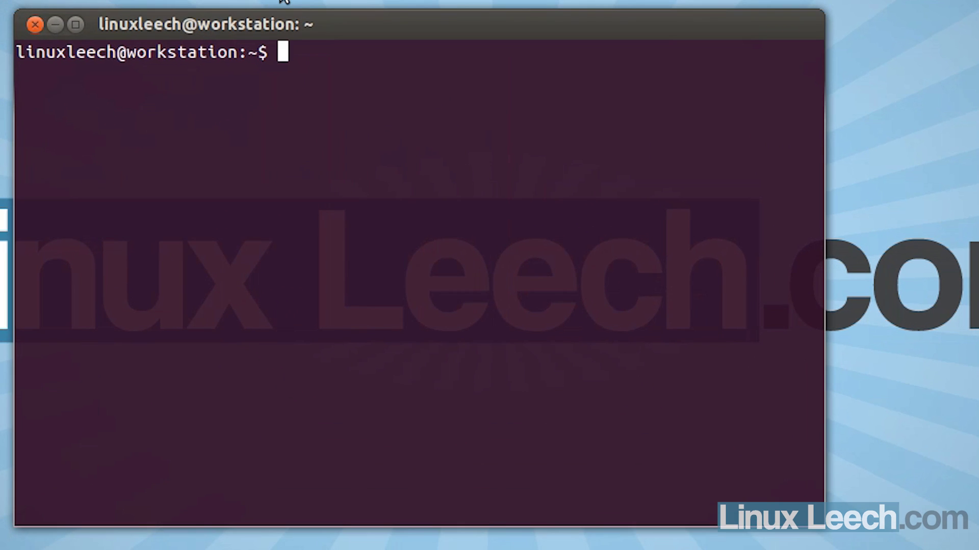
pyautogui.write('cd /')
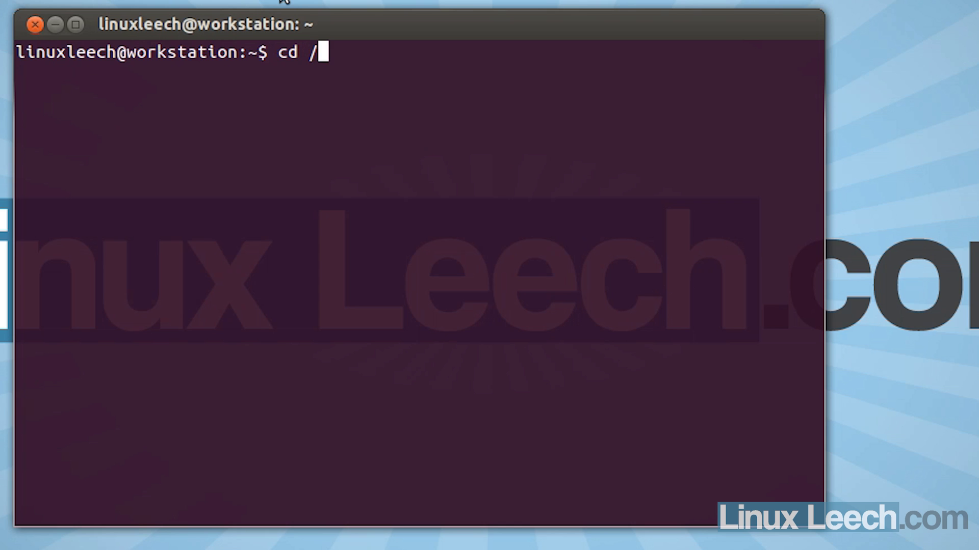
pyautogui.write('media')
pyautogui.press('Return')
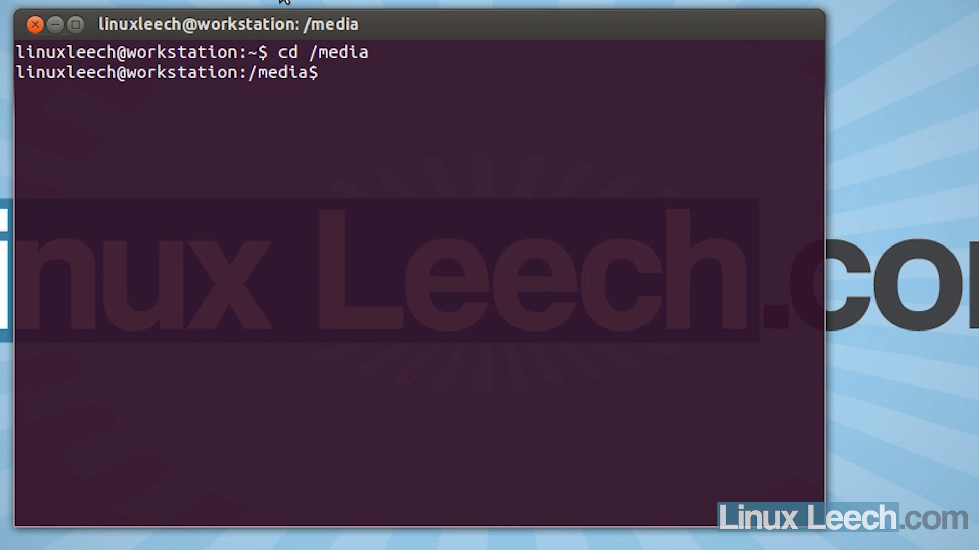
pyautogui.write('ls')
pyautogui.press('Return')
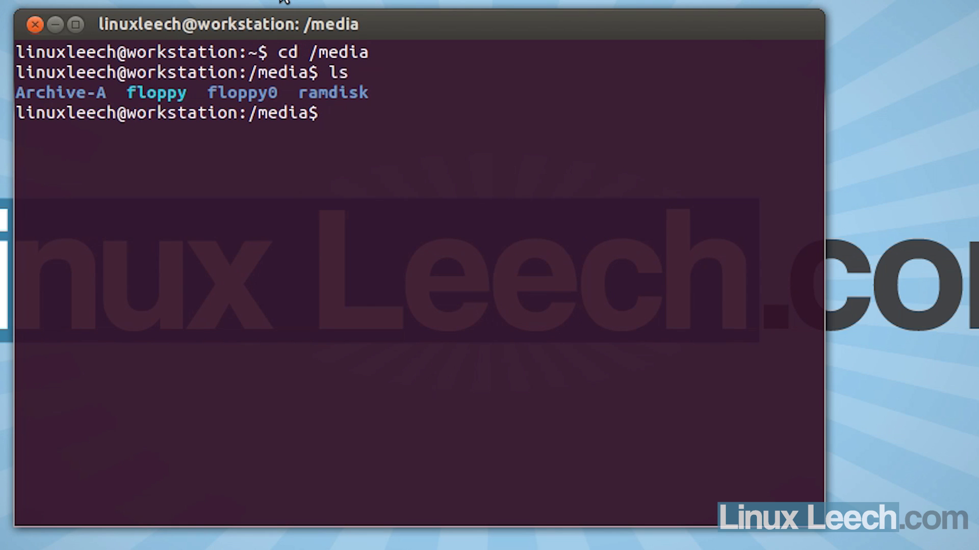
# - Create the steamgames directory in /media with sudo mkdir, entering the admin password
pyautogui.write('sudo mkdit')
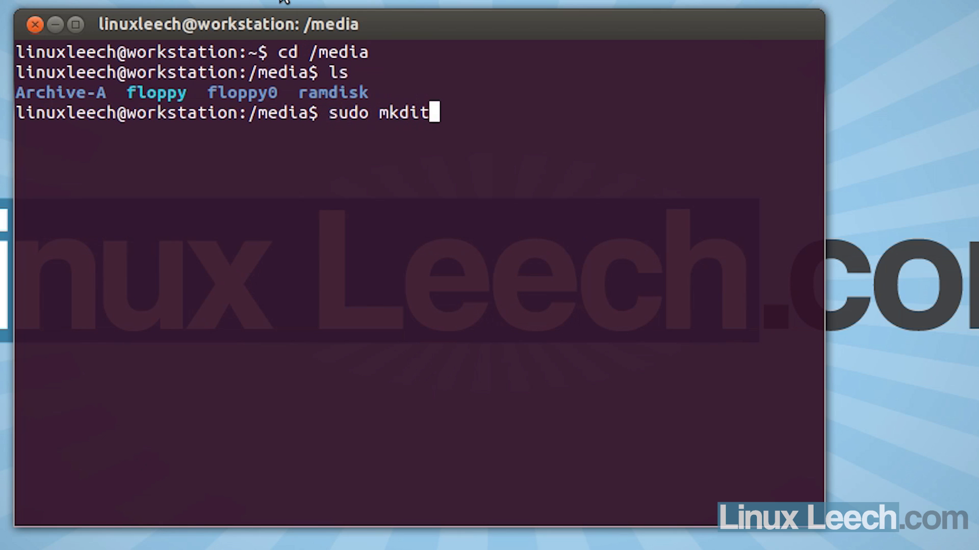
pyautogui.press('BackSpace')
pyautogui.write('r steamgames')
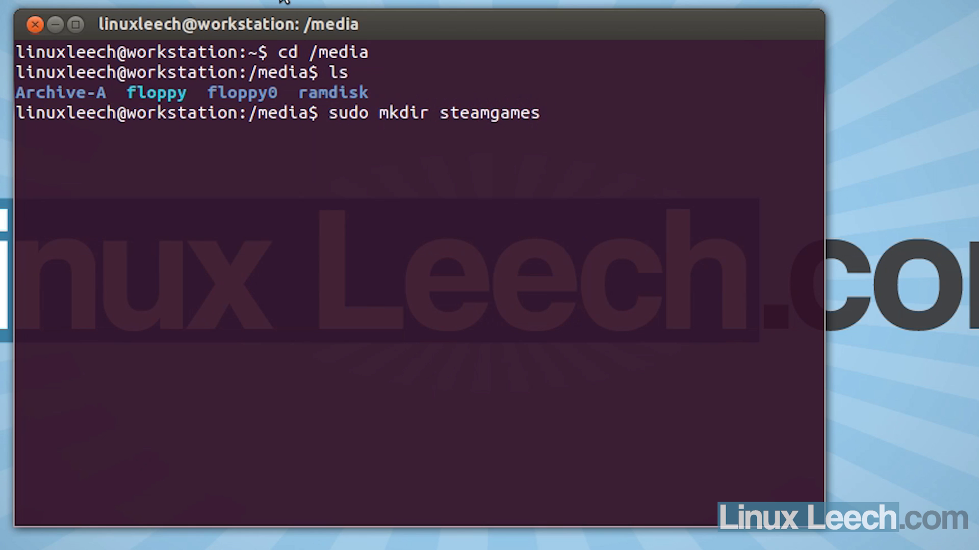
pyautogui.press('Return')
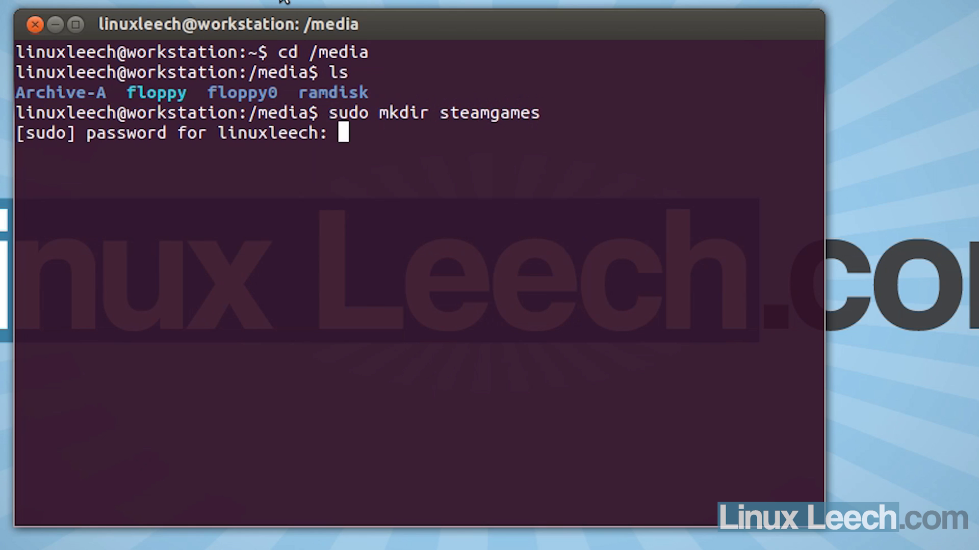
pyautogui.press('Return')
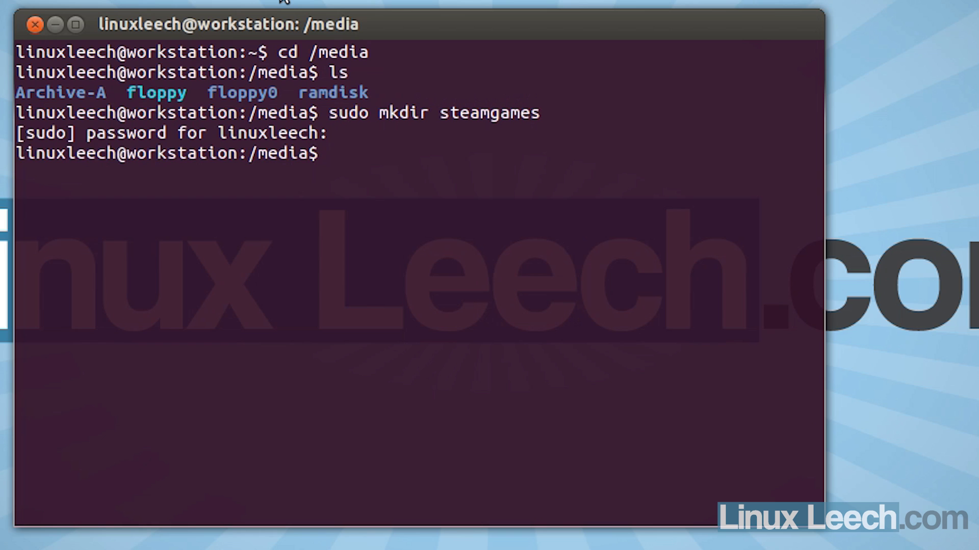
# - Check the steamgames directory's owner and permissions with ls -ld
pyautogui.write('ls -ld s')
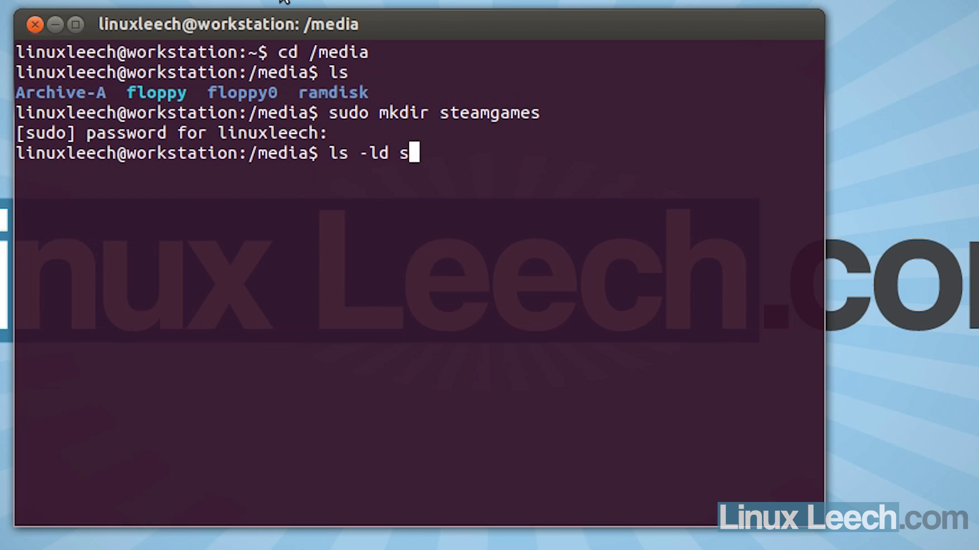
pyautogui.press('Tab')
pyautogui.press('Return')
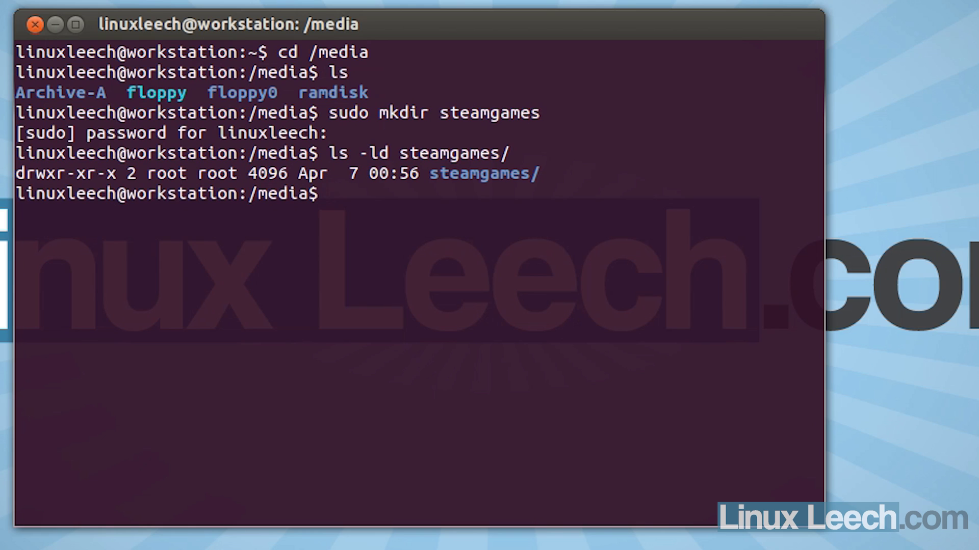
pyautogui.moveTo(117, 173); pyautogui.dragTo(16, 173)
pyautogui.click(351, 193)
# - Give ownership of steamgames to the user's own user and group with sudo chown
pyautogui.write('sudo chow')
pyautogui.press('BackSpace')
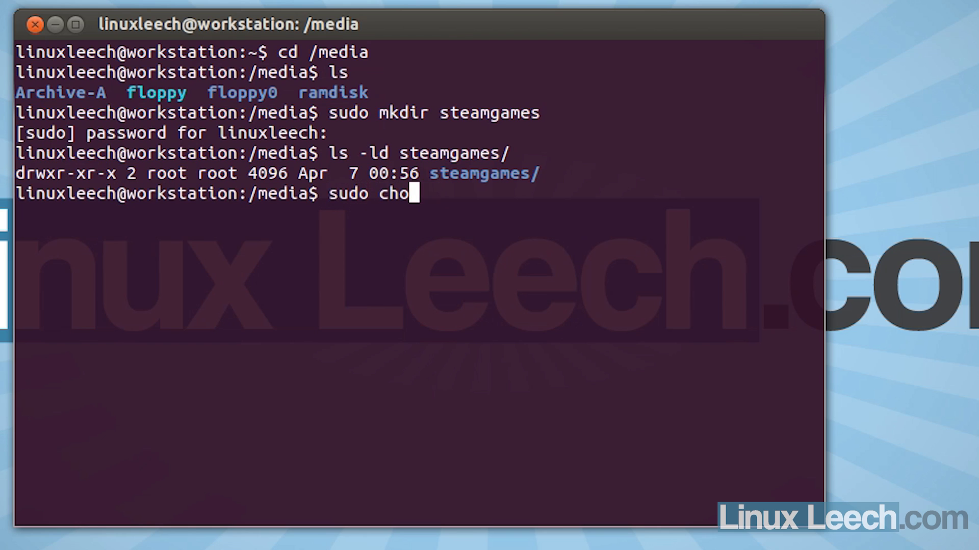
pyautogui.write('wn')
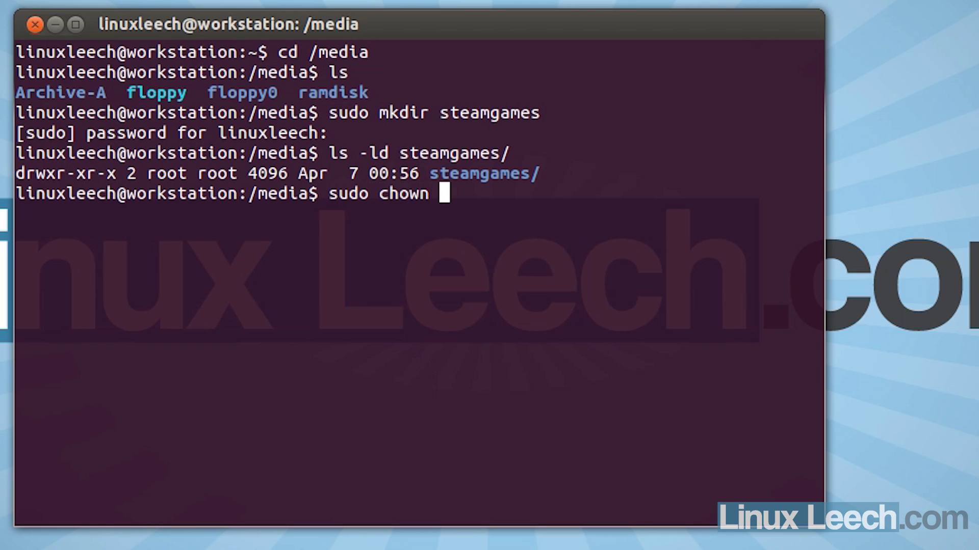
pyautogui.write(' linuxleech')
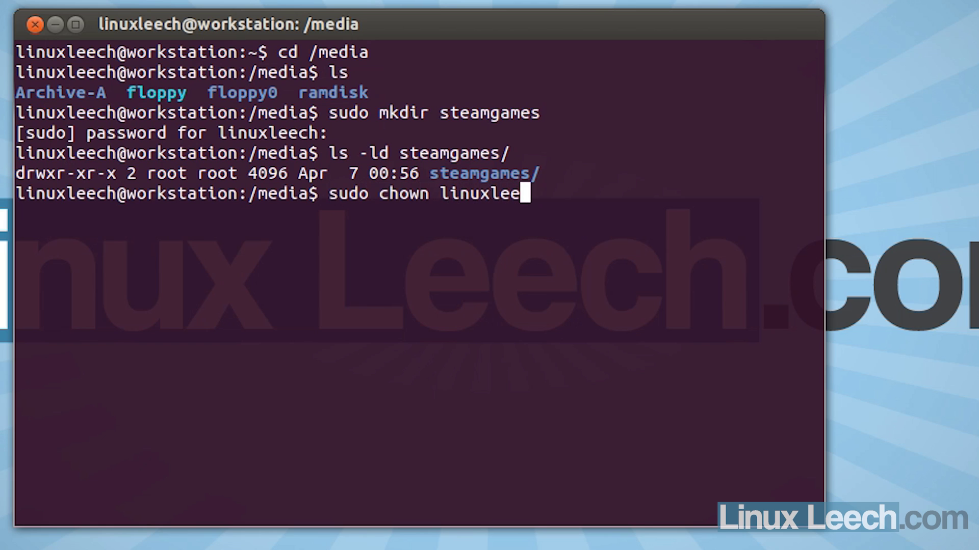
pyautogui.write(':')
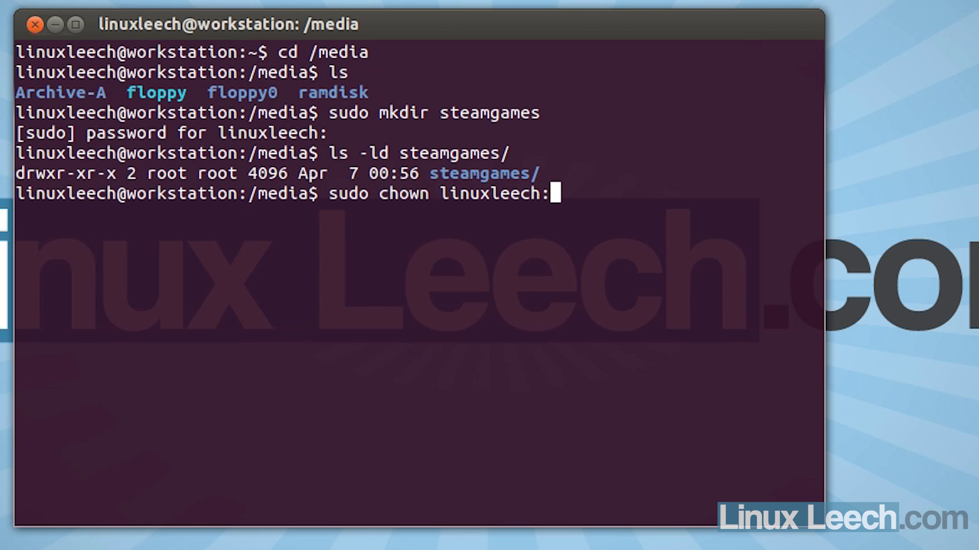
pyautogui.write('linux')
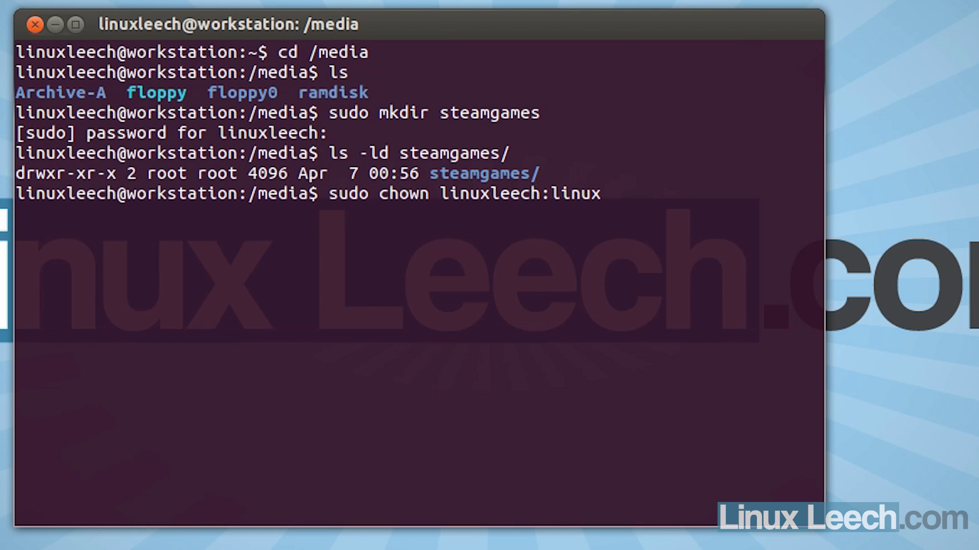
pyautogui.write('leech')
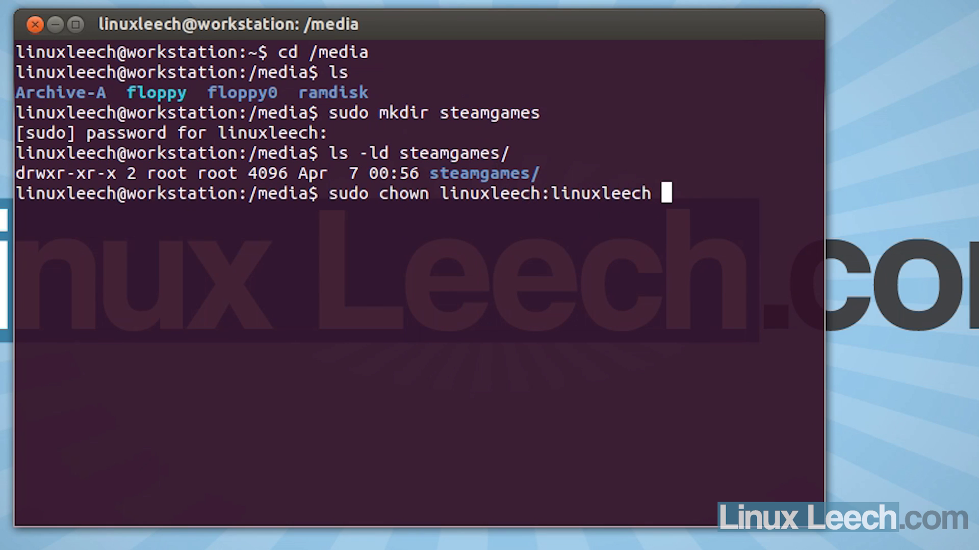
pyautogui.write(' st')
pyautogui.press('Tab')
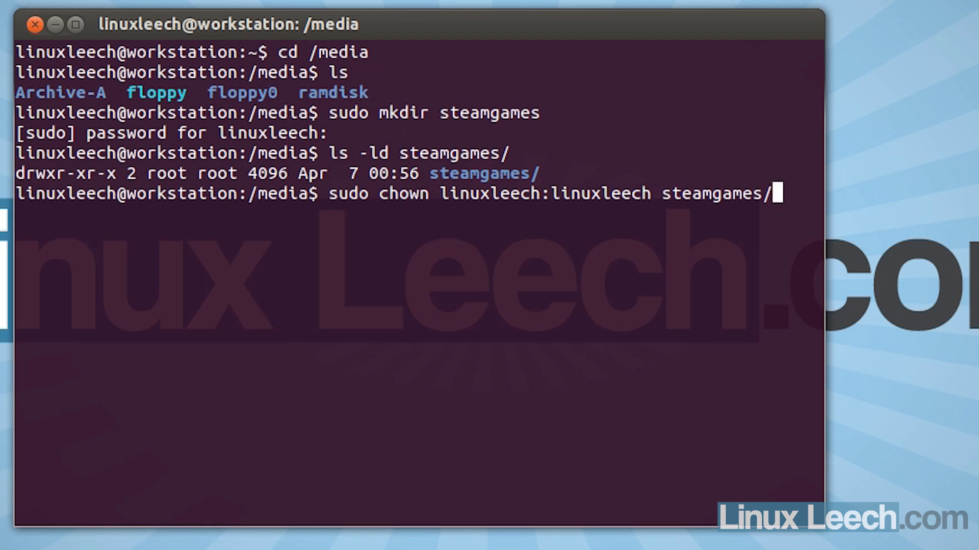
pyautogui.press('Return')
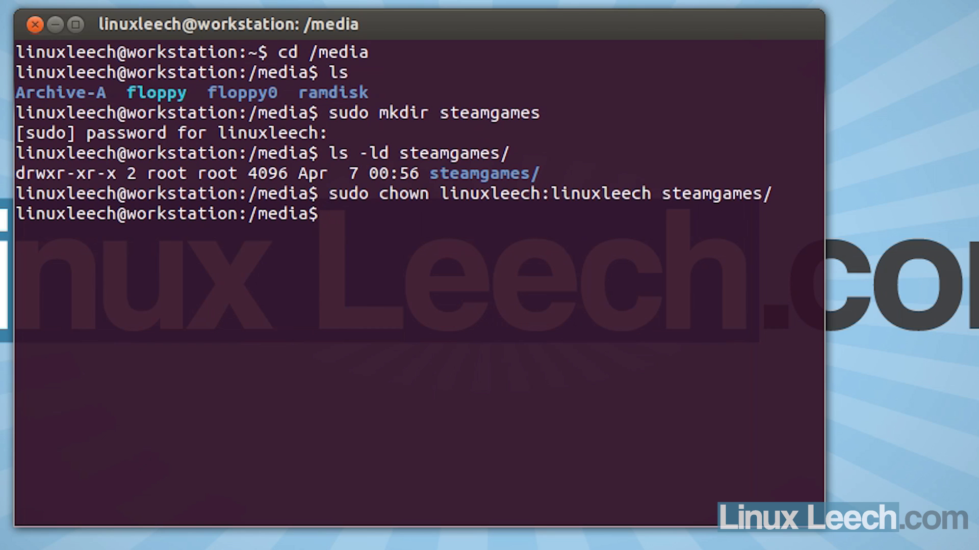
# - Set steamgames to 700 permissions with sudo chmod and verify it with ls -ld
pyautogui.write('sudo ch')
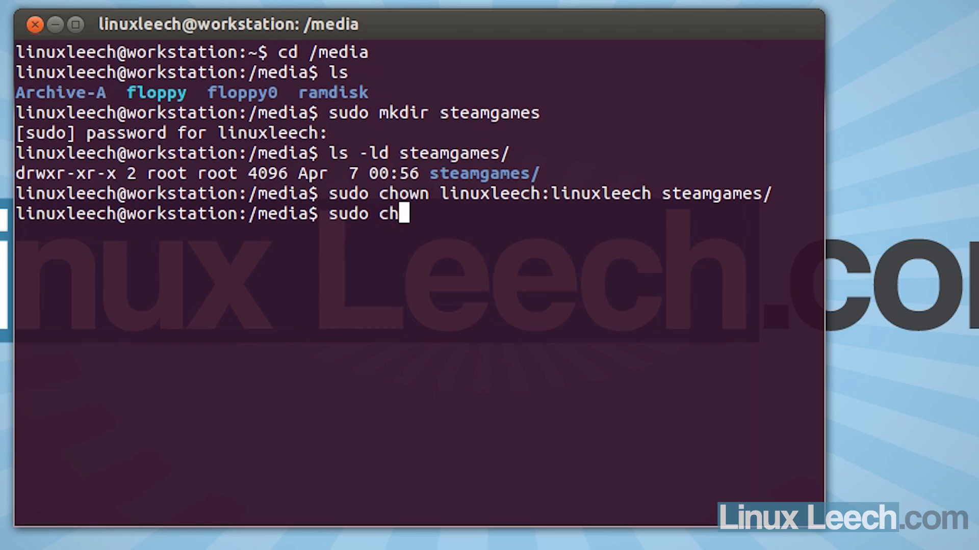
pyautogui.write('mod ')
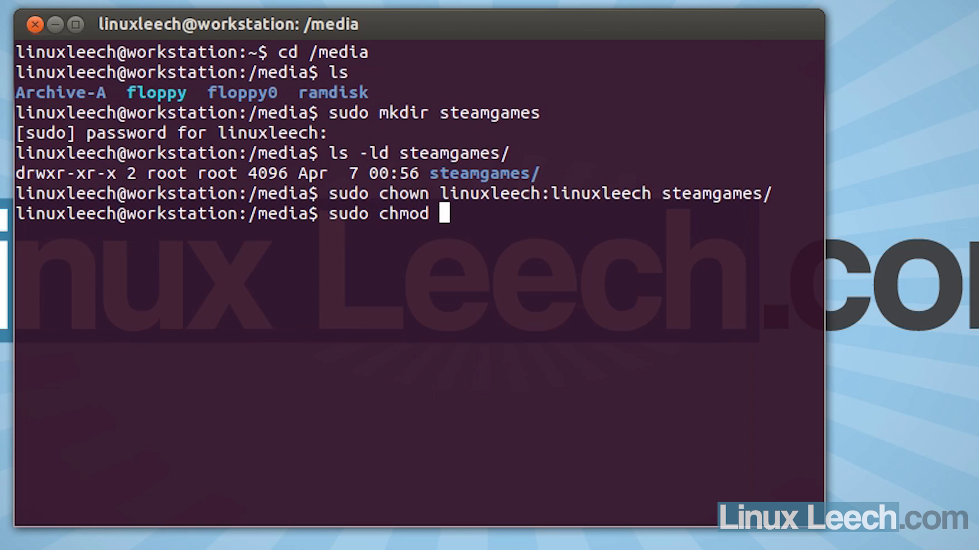
pyautogui.write('700')
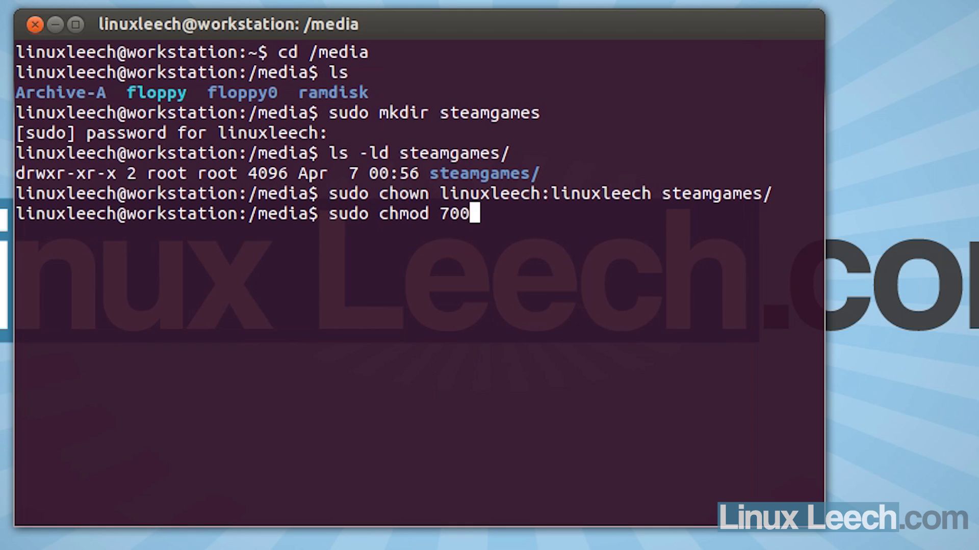
pyautogui.write(' ste')
pyautogui.press('Tab')
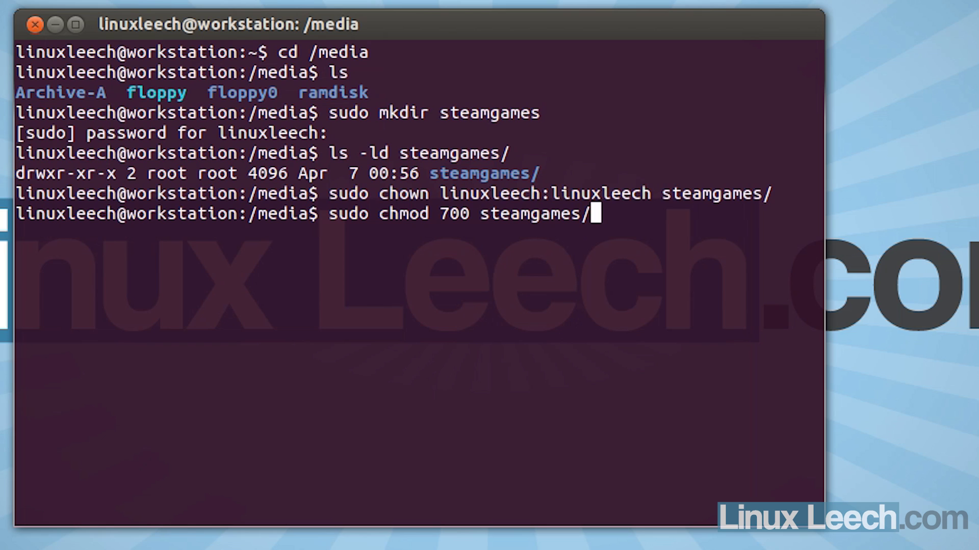
pyautogui.press('Return')
pyautogui.write('ls')
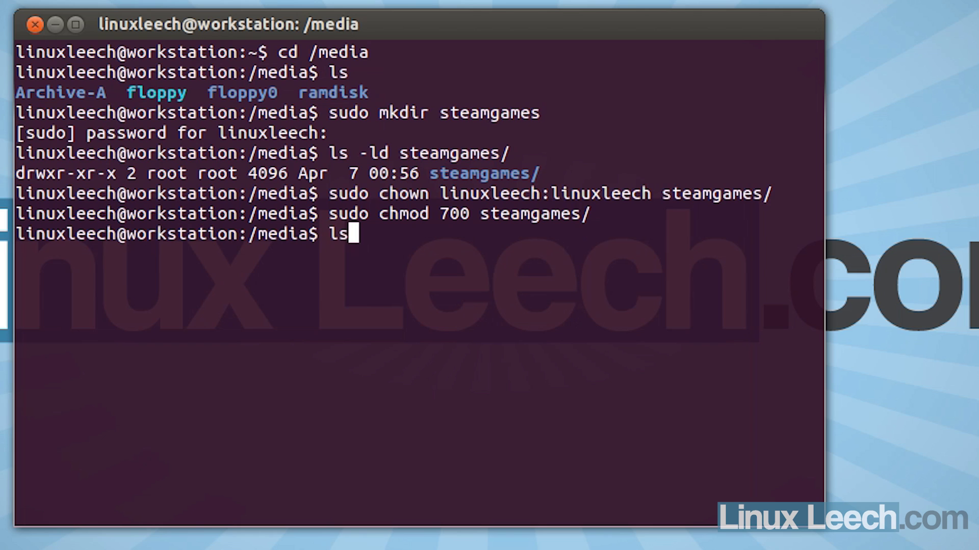
pyautogui.write(' -ld steamgames/')
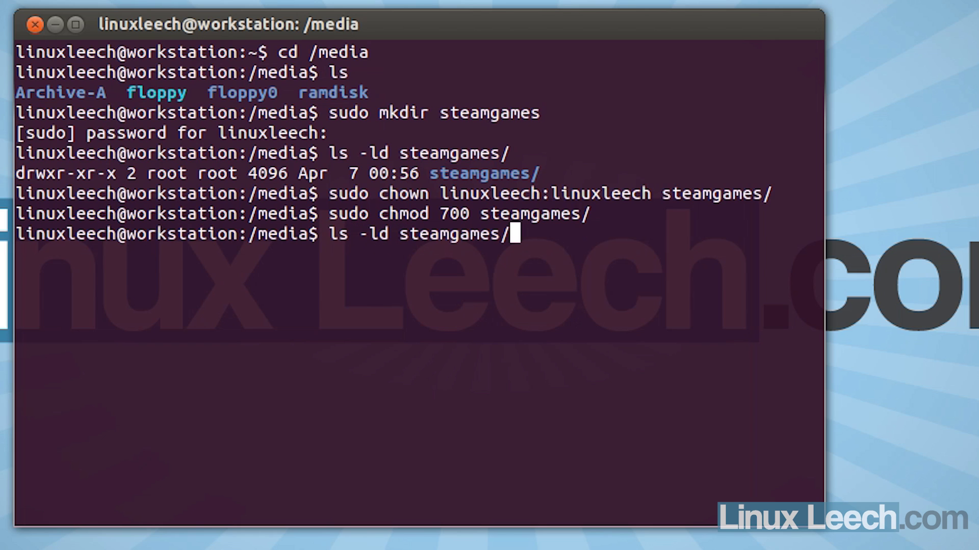
pyautogui.press('Return')
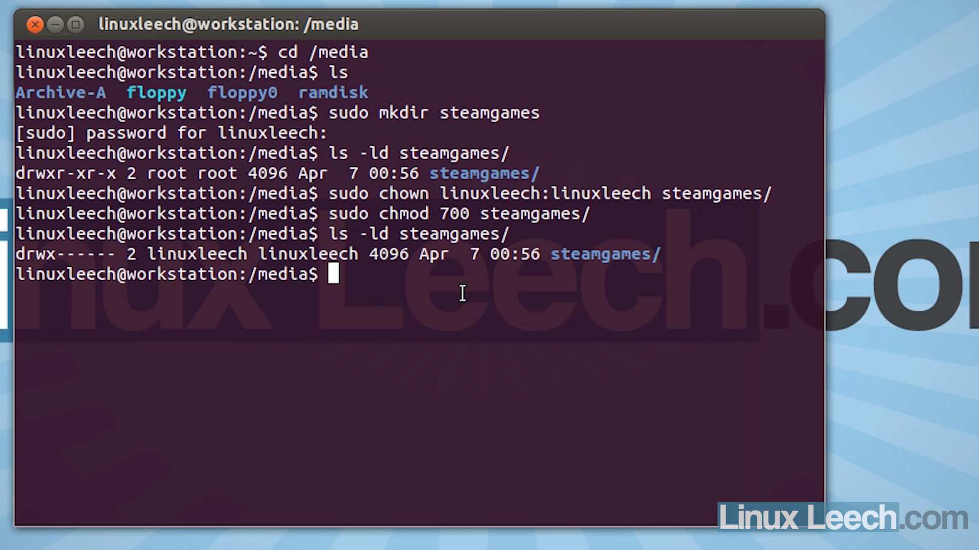
# - Run sudo blkid and copy the UUID of the sdb2 steamgames partition
pyautogui.write('sudo ')
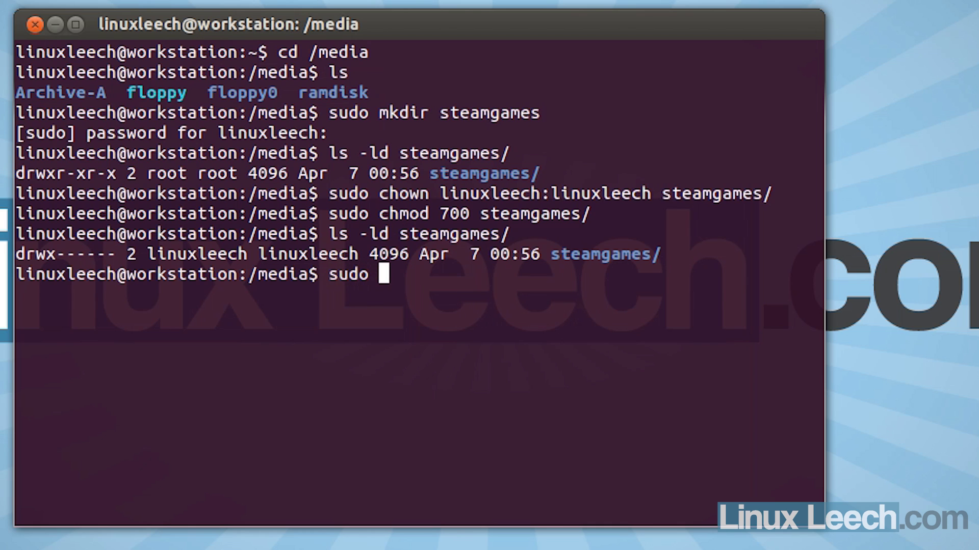
pyautogui.write('blk')
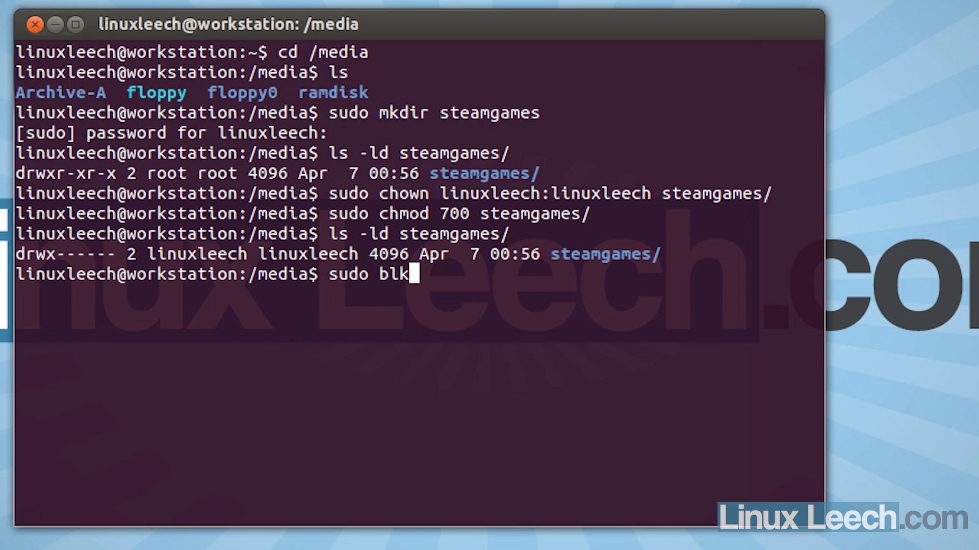
pyautogui.write('id')
pyautogui.press('Return')
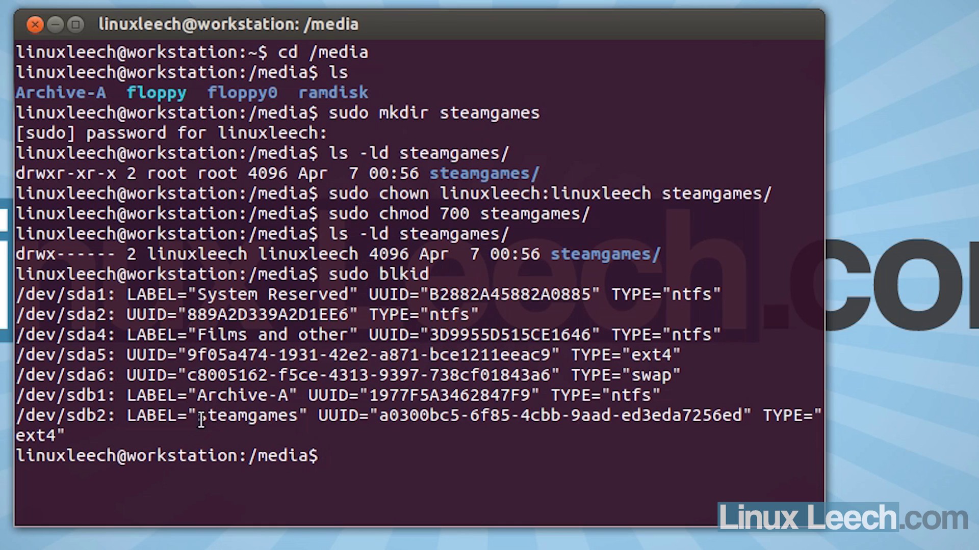
pyautogui.moveTo(197, 419); pyautogui.dragTo(300, 417)
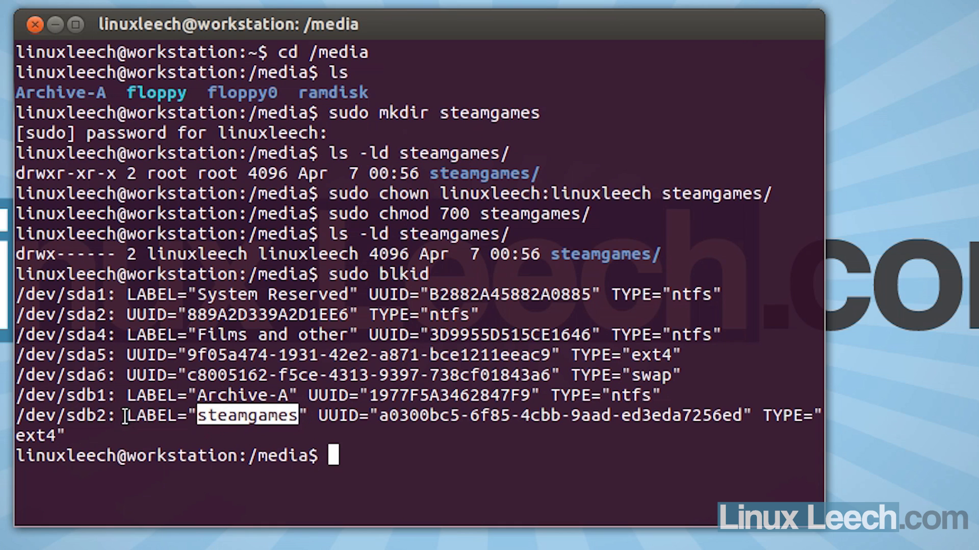
pyautogui.click(408, 413)
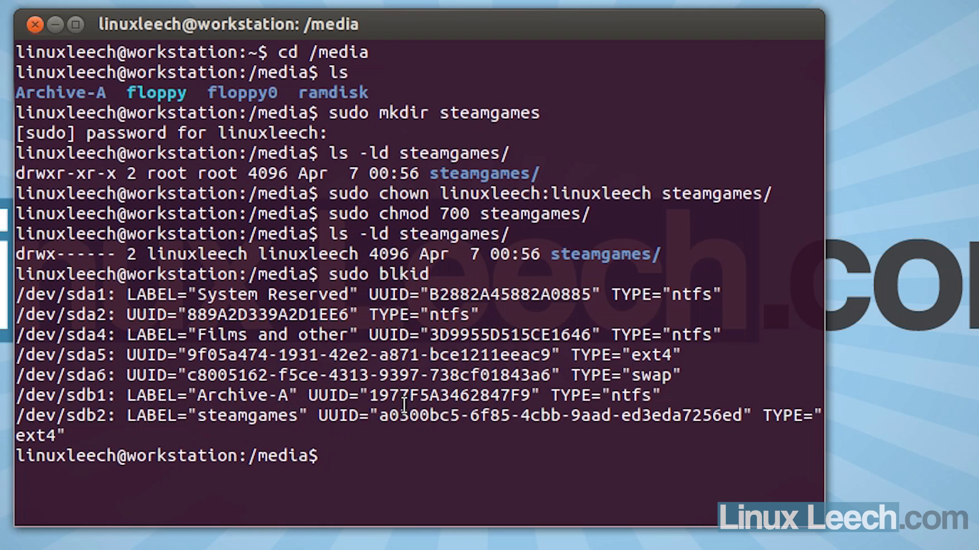
pyautogui.moveTo(377, 417); pyautogui.dragTo(742, 417)
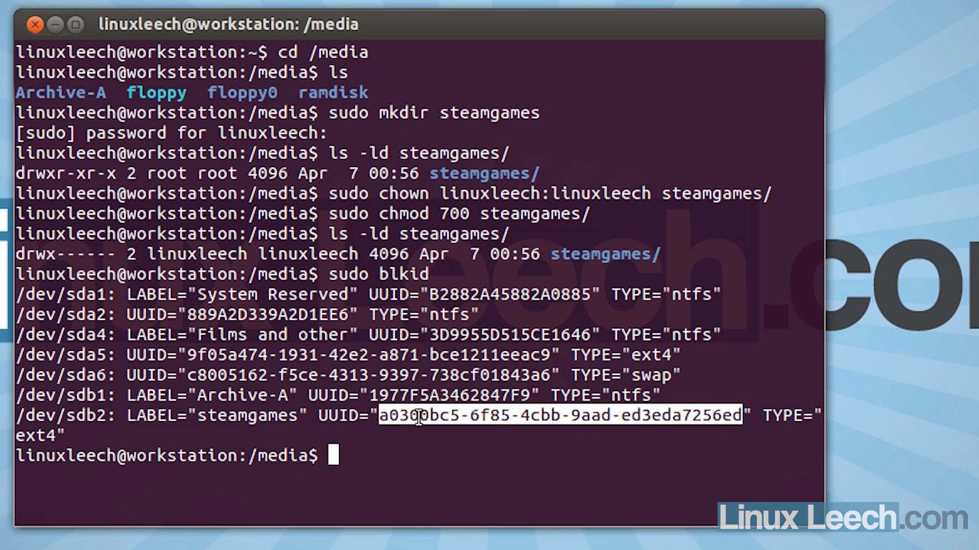
pyautogui.rightClick(515, 419)
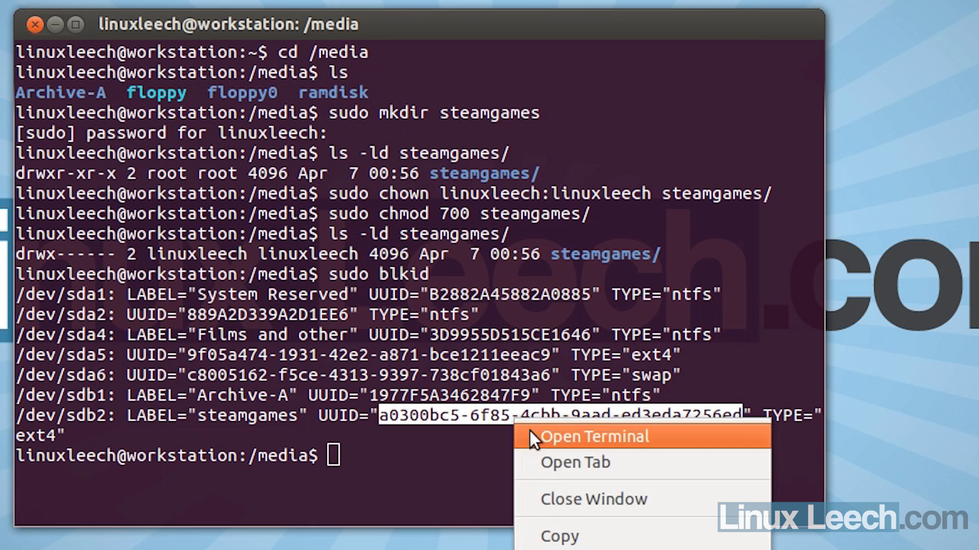
pyautogui.click(567, 530)
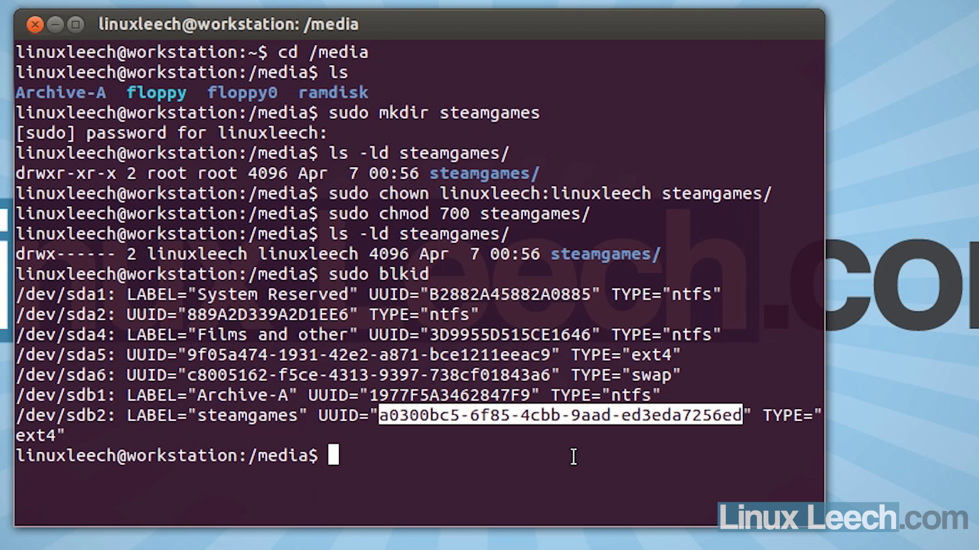
# - Copy /etc/fstab to /etc/fstab.old, then open /etc/fstab in nano with sudo
pyautogui.write('sudo cp')
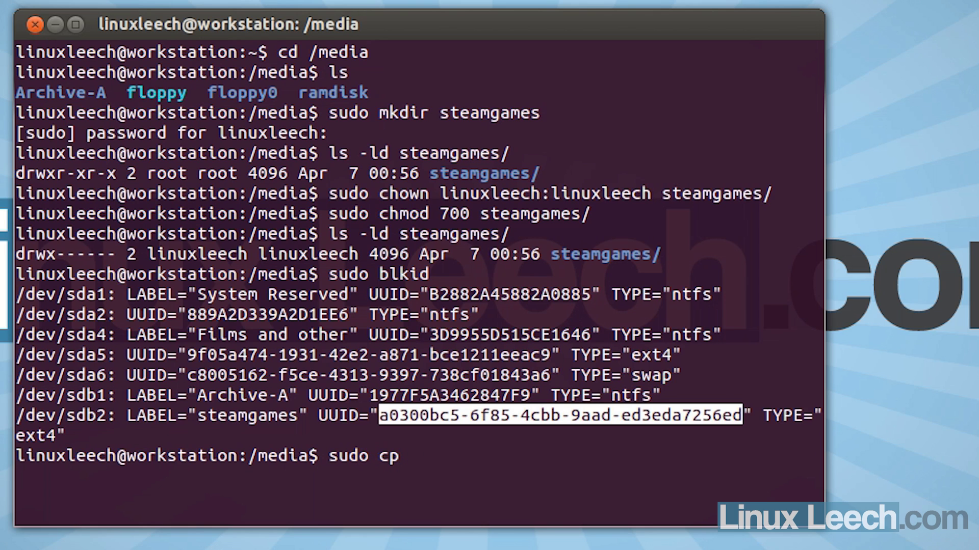
pyautogui.write(' /etc/fstab ')
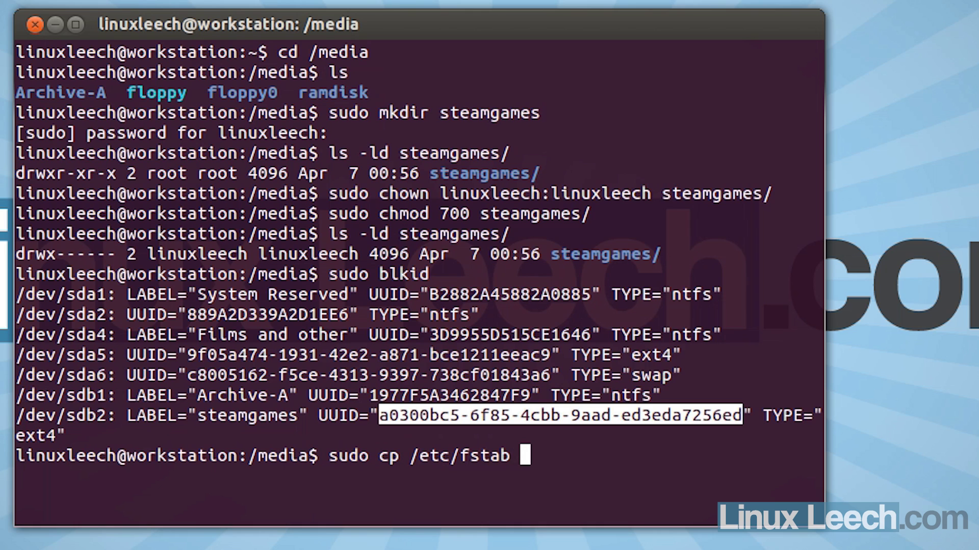
pyautogui.write('/etc/fsta')
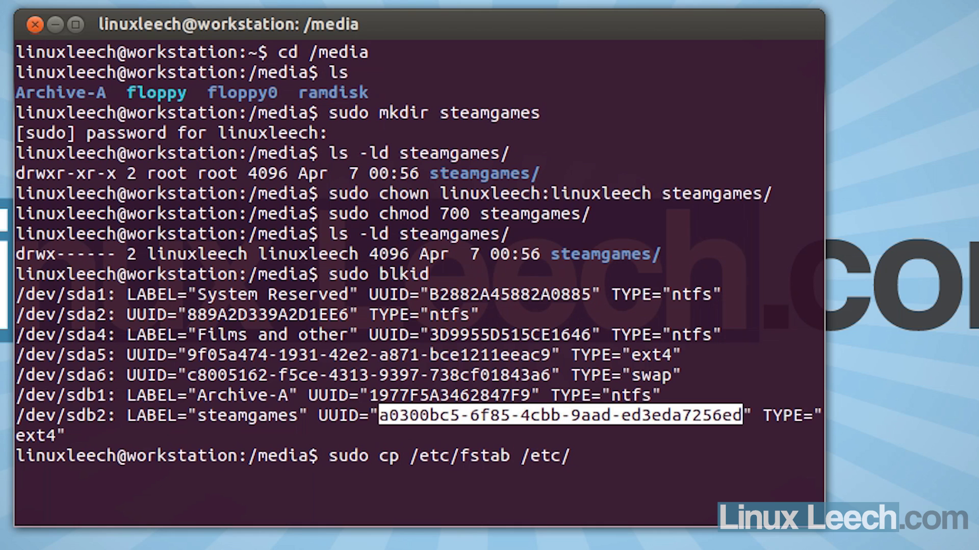
pyautogui.write('b.')
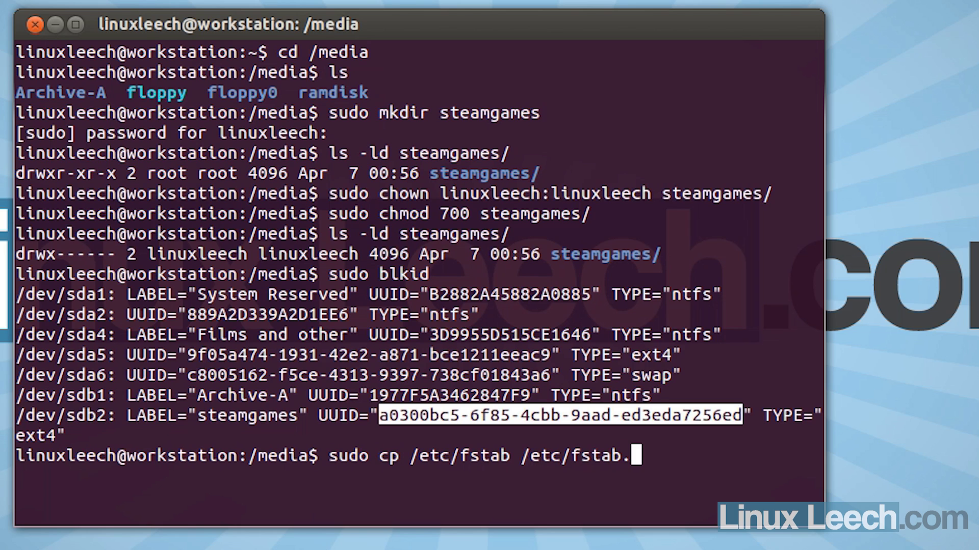
pyautogui.write('old')
pyautogui.press('Return')
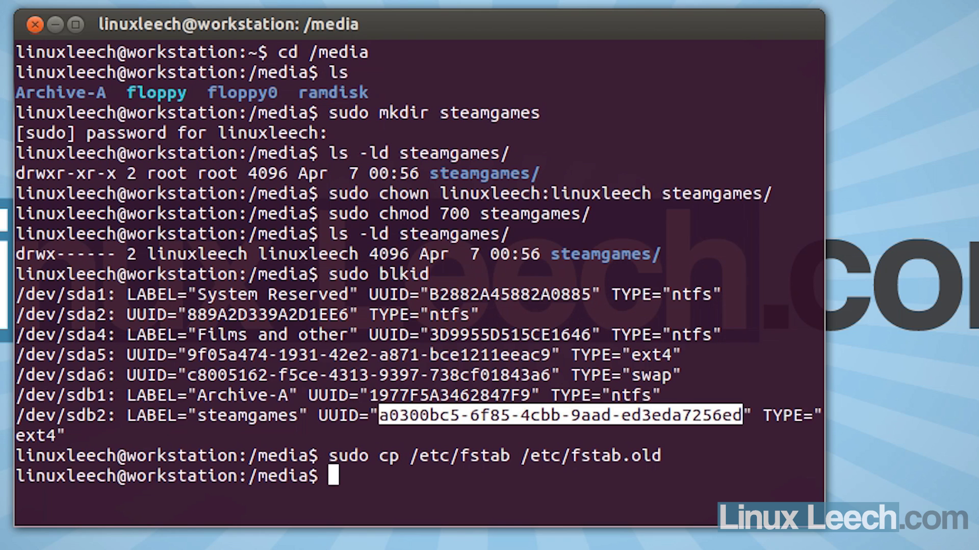
pyautogui.write('sudo nano')
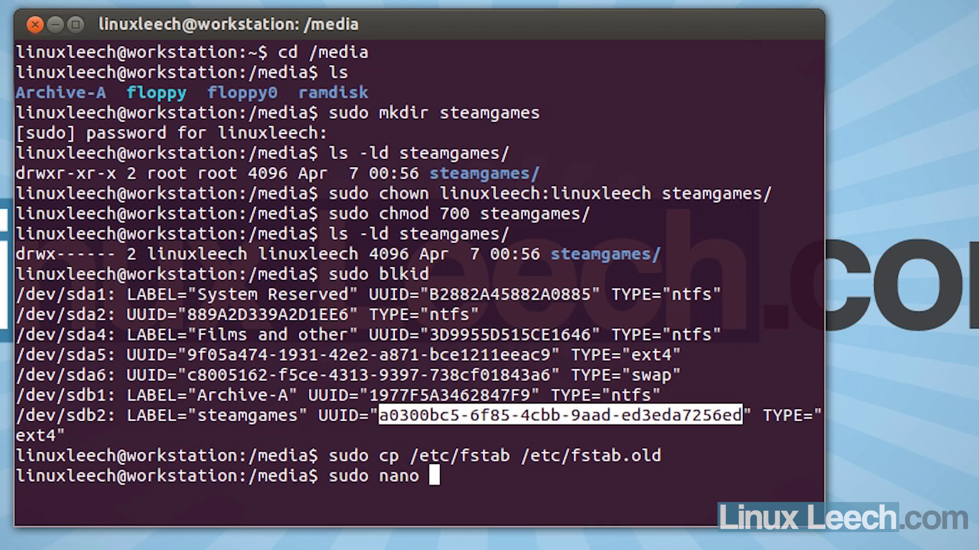
pyautogui.write(' /etc/')
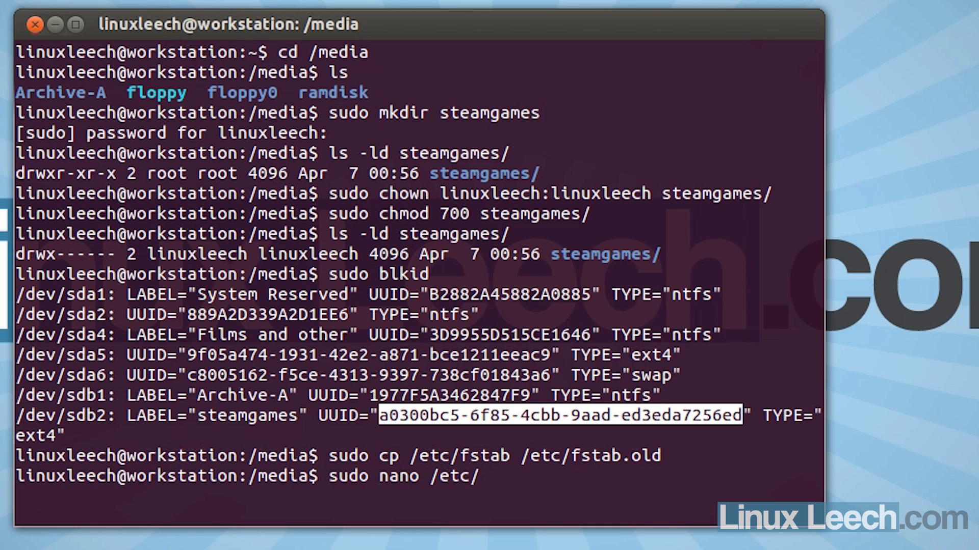
pyautogui.write('fstab')
pyautogui.press('Return')
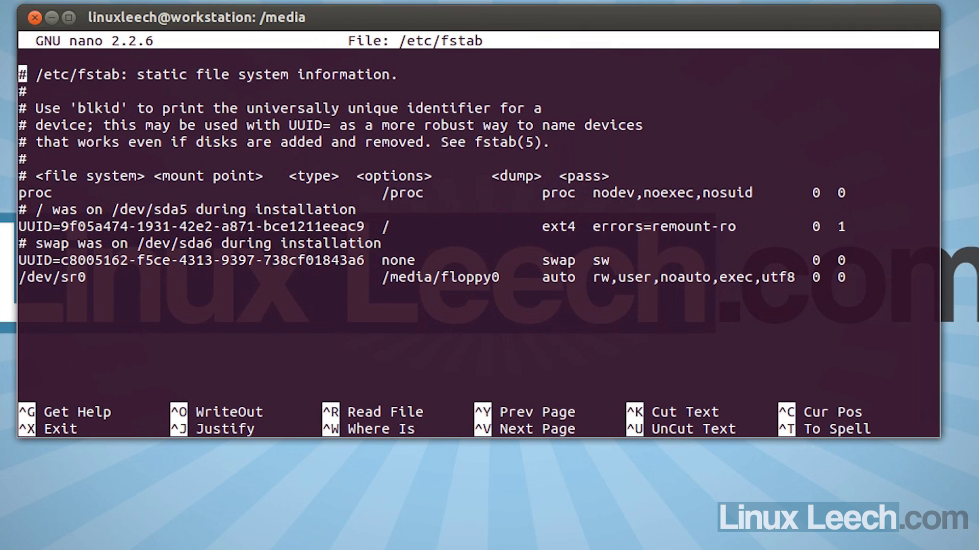
# - Append a '#steam drive' comment and a line starting with 'UUID=' plus the pasted UUID
pyautogui.press('Down')
pyautogui.press('Down')
pyautogui.press('Down')
pyautogui.press('Down')
pyautogui.press('Down')
pyautogui.press('Down')
pyautogui.press('Down')
pyautogui.press('Down')
pyautogui.press('Down')
pyautogui.press('Down')
pyautogui.press('Down')
pyautogui.press('Down')
pyautogui.press('Down')
pyautogui.press('Return')
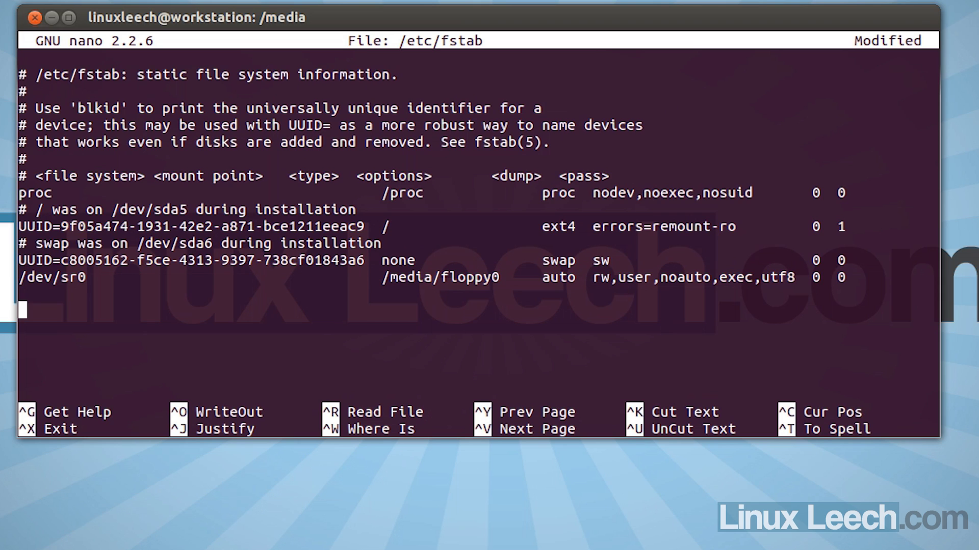
pyautogui.write('#stea')
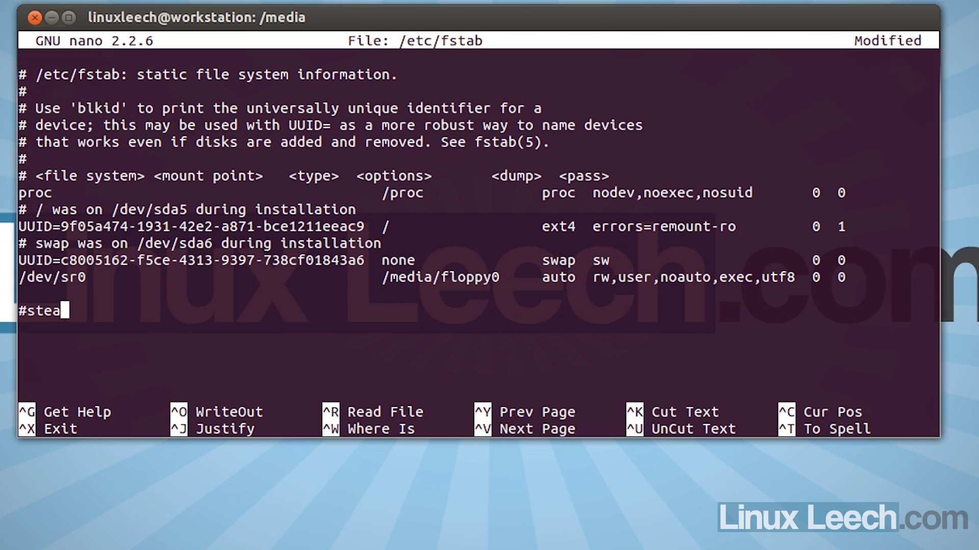
pyautogui.write('m drive')
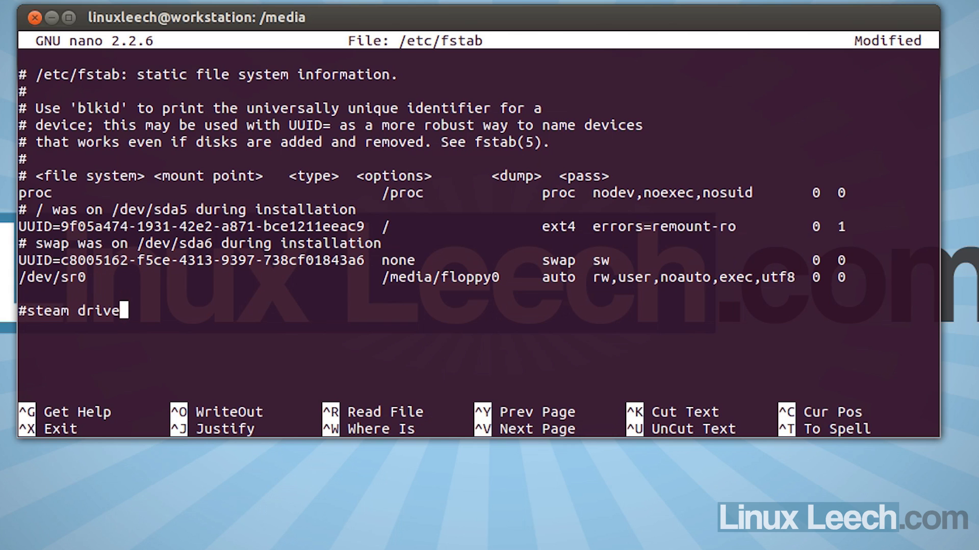
pyautogui.press('Return')
pyautogui.write('UUID')
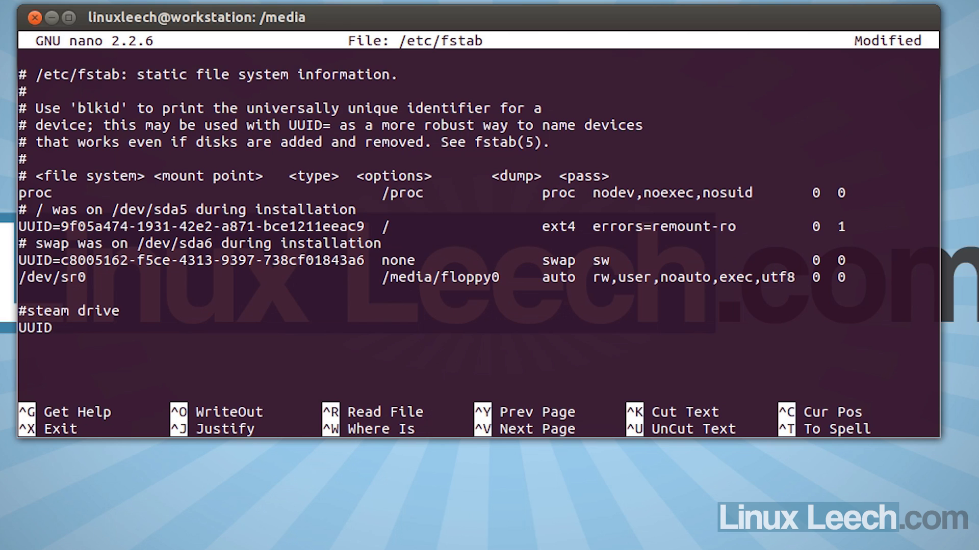
pyautogui.write('=')
pyautogui.hotkey('ctrl', 'shift', 'v')
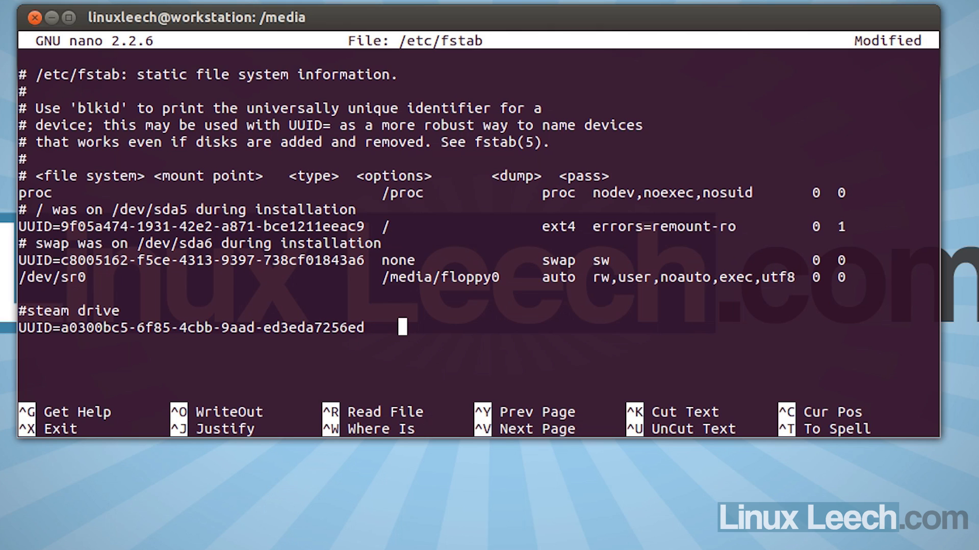
pyautogui.write('/')
pyautogui.write('media')
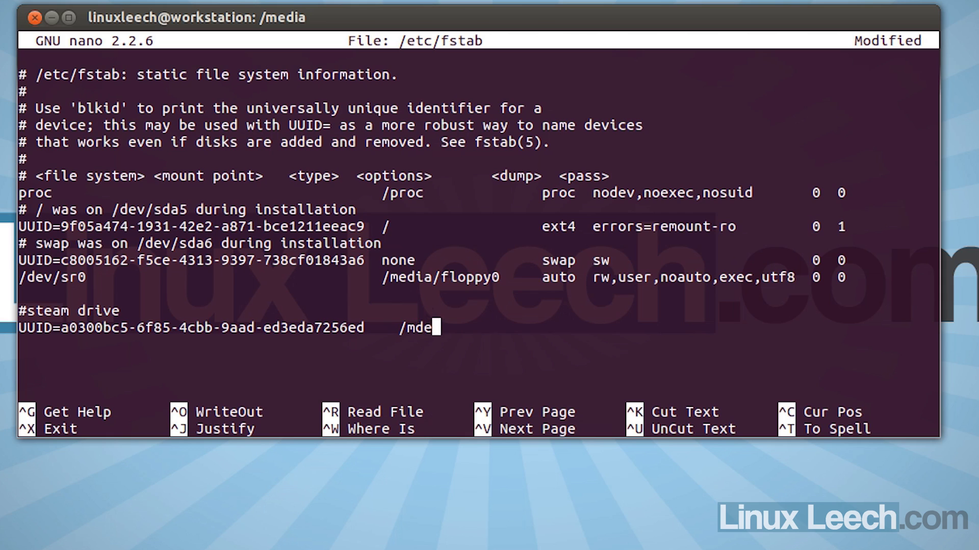
pyautogui.press('BackSpace')
pyautogui.press('BackSpace')
pyautogui.press('BackSpace')
pyautogui.press('BackSpace')
# - Complete the entry with /media/steamgames, ext4, rw,users,exec,auto and 0 0
pyautogui.write('edia/steamgames')
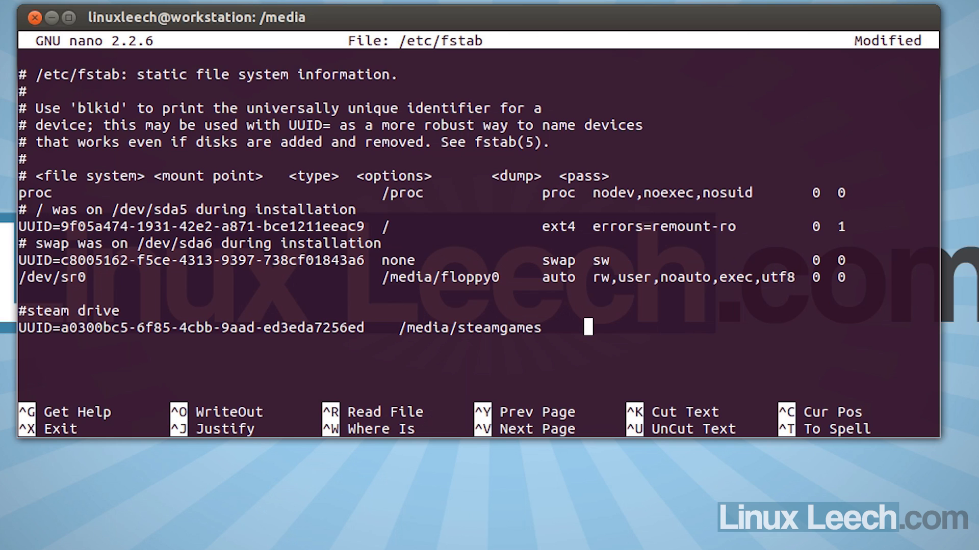
pyautogui.write('ext4')
pyautogui.write('rw,')
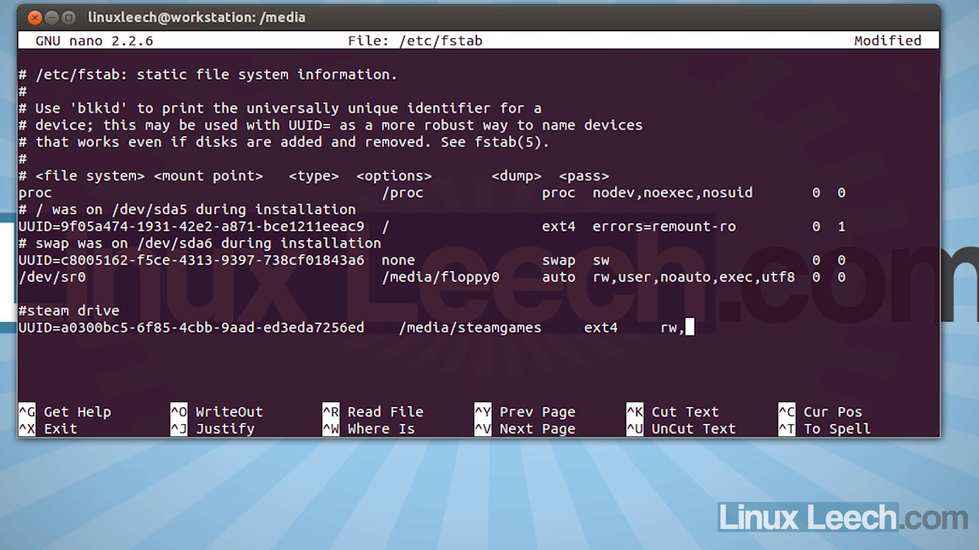
pyautogui.write('users,')
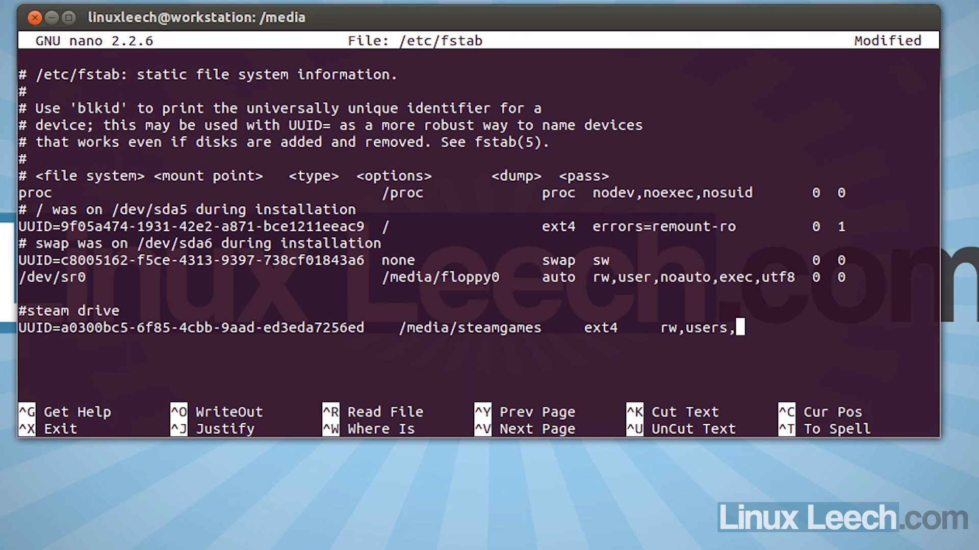
pyautogui.write('exec,auto')
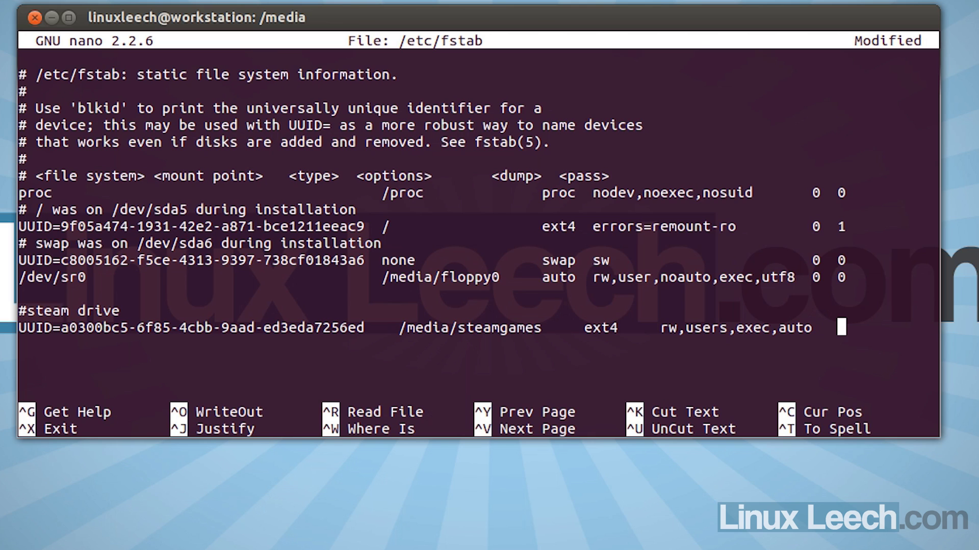
pyautogui.write('0 0')
# - Save /etc/fstab with the new steamgames entry under its existing name and exit nano
pyautogui.hotkey('ctrl', 'x')
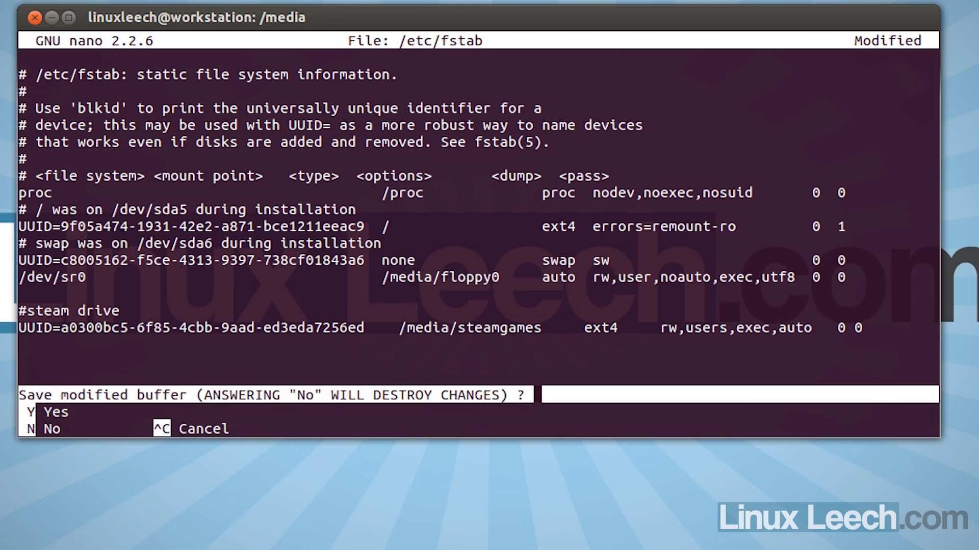
pyautogui.press('y')
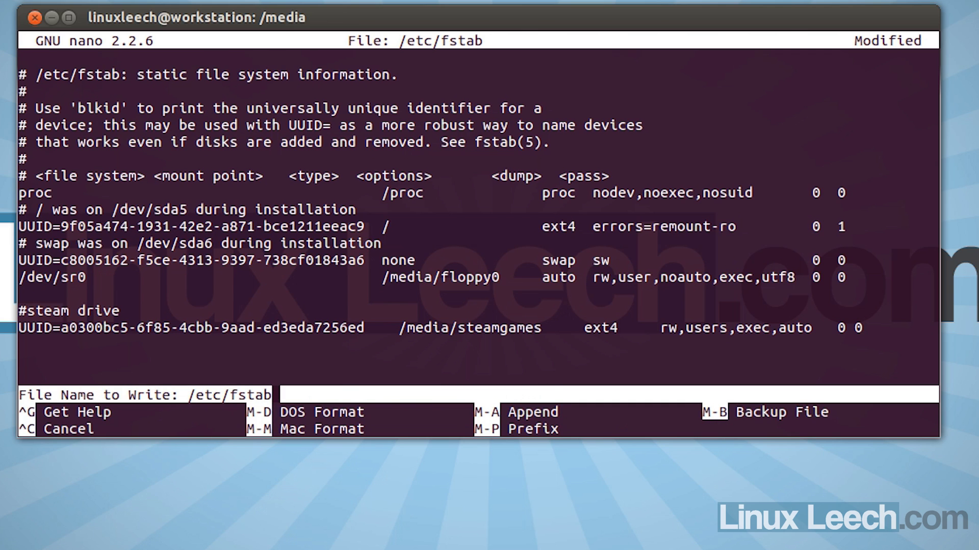
pyautogui.press('Return')
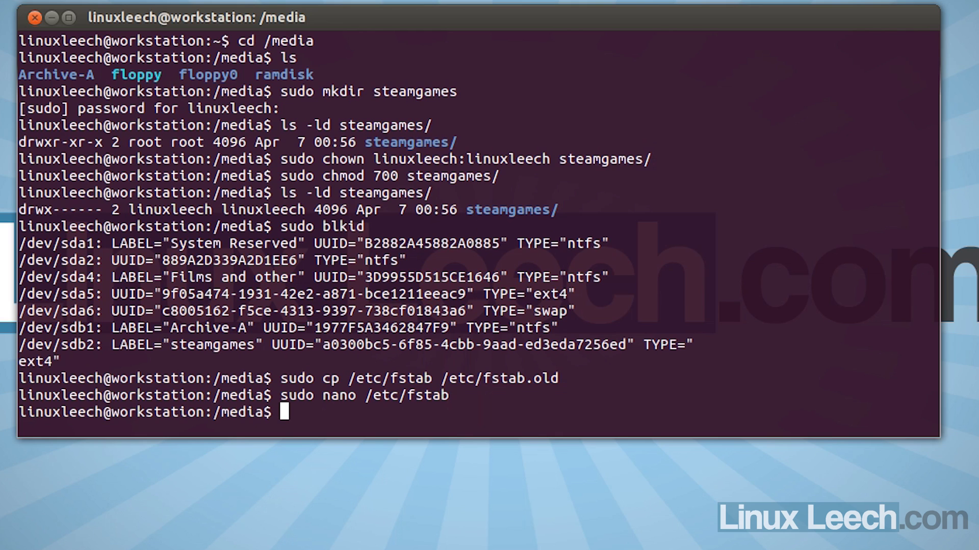
# - Mount steamgames/ from fstab and check with ls -ld that it is root-owned drwxr-xr-x
pyautogui.write('mount ')
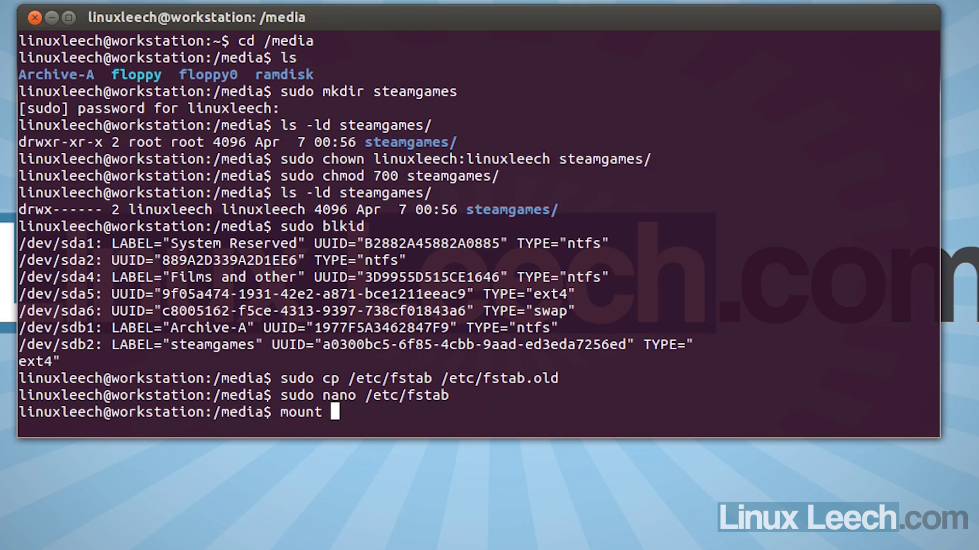
pyautogui.write('steam')
pyautogui.press('Tab')
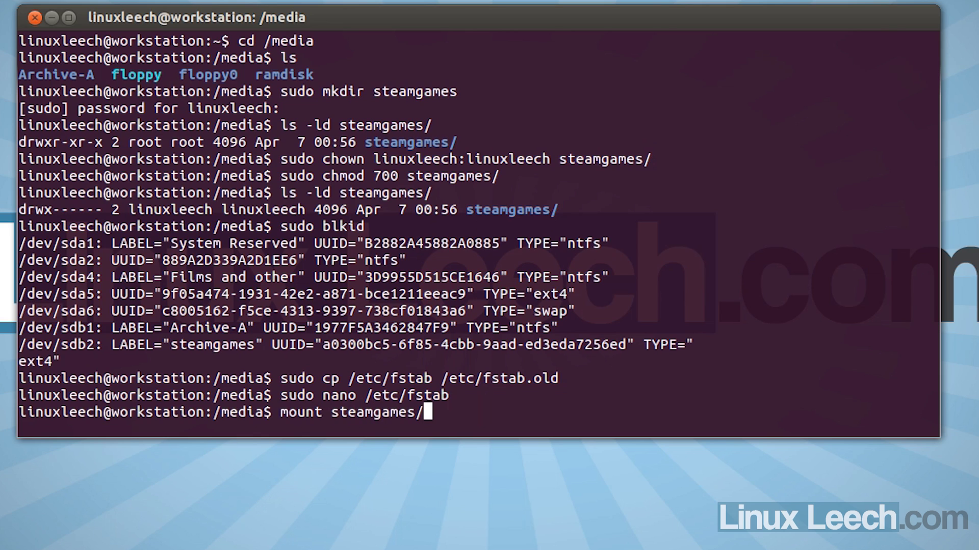
pyautogui.press('Return')
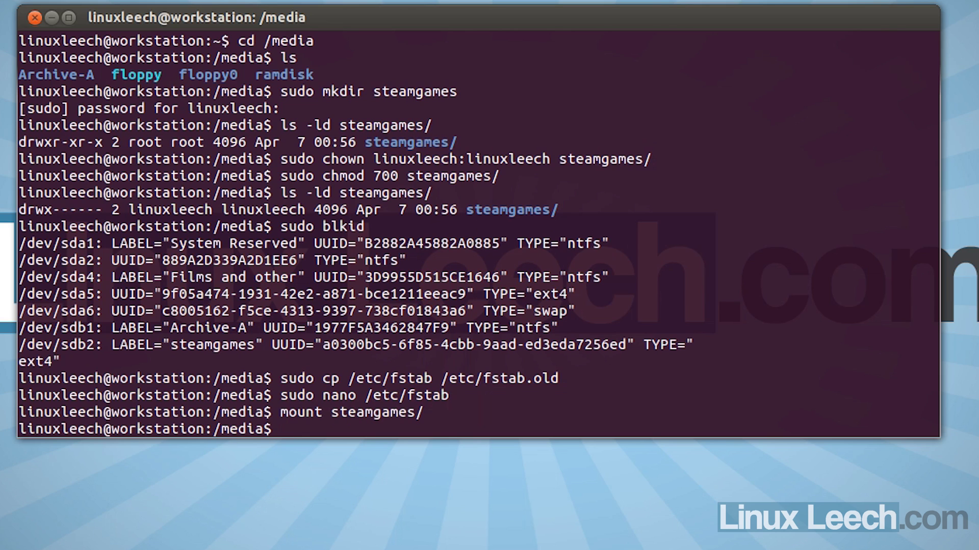
pyautogui.write('ls -ld st')
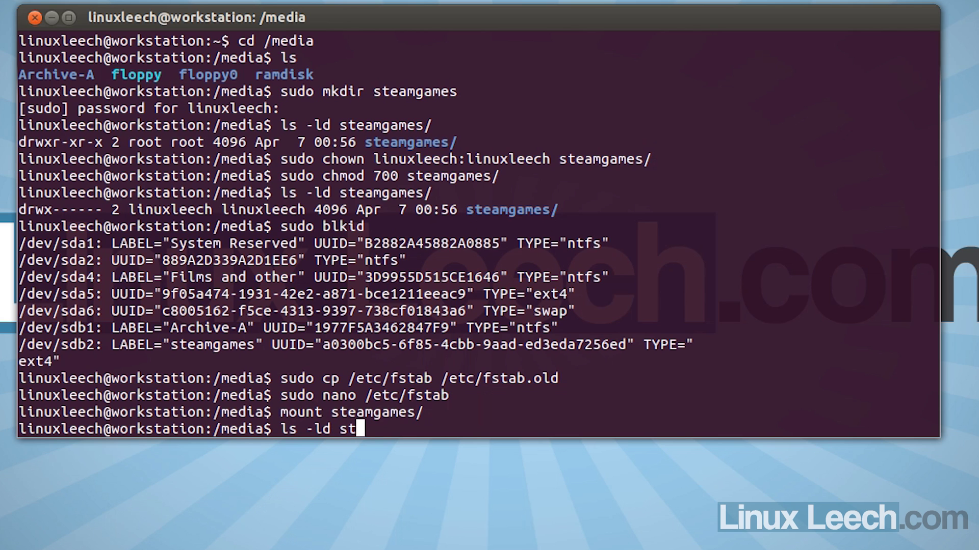
pyautogui.press('Tab')
pyautogui.press('Return')
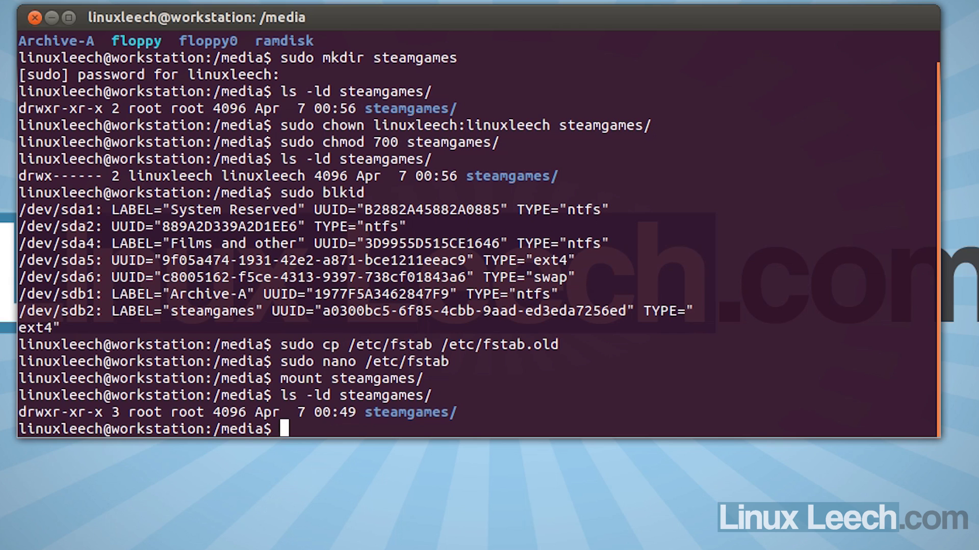
# - Give the user's account ownership of steamgames/ and set its permissions to 700 with sudo
pyautogui.write('sudo ')
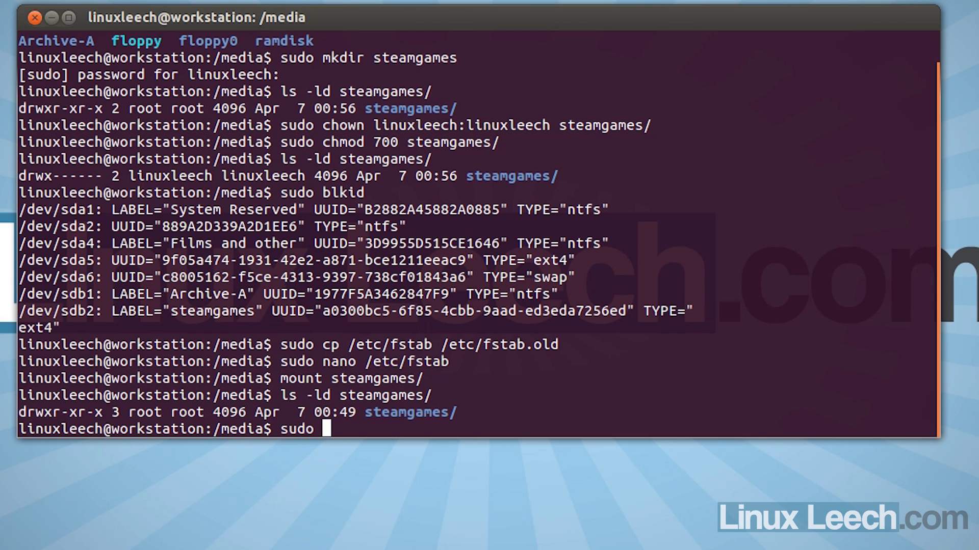
pyautogui.write('chown')
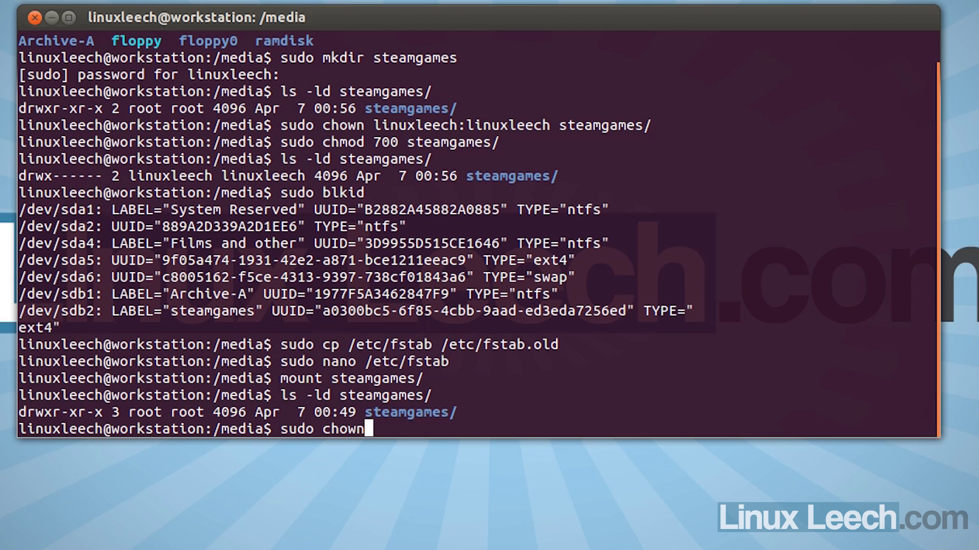
pyautogui.write(' linuxle')
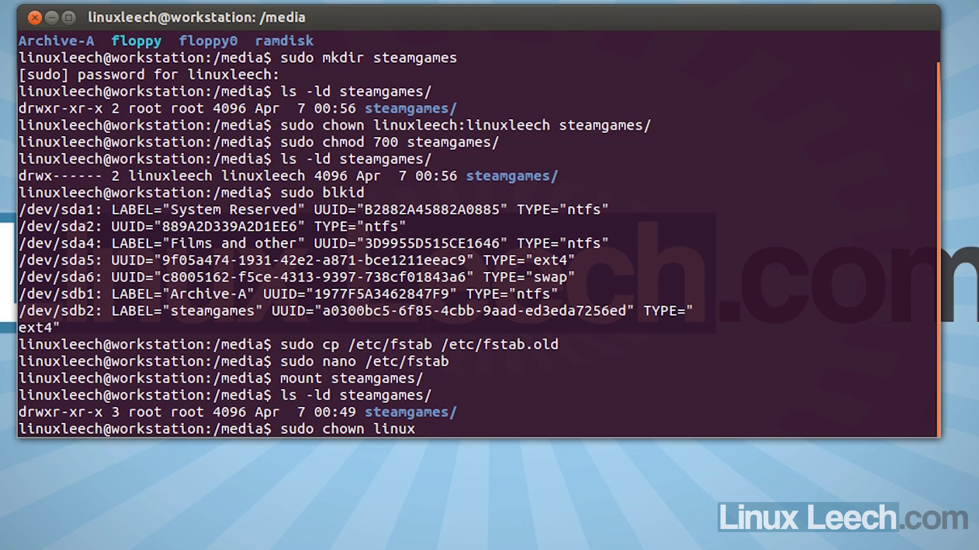
pyautogui.write('ech:linuxleech')
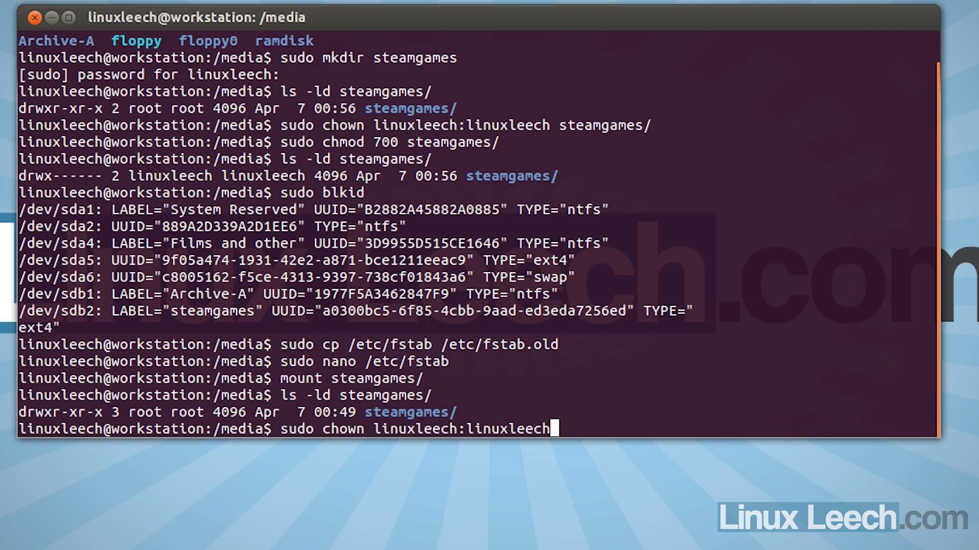
pyautogui.write(' s')
pyautogui.press('Tab')
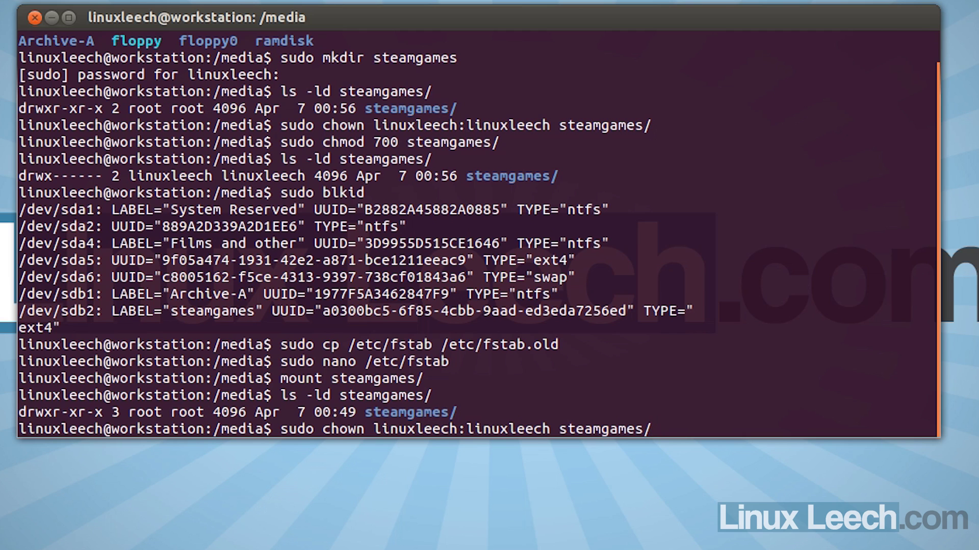
pyautogui.press('Return')
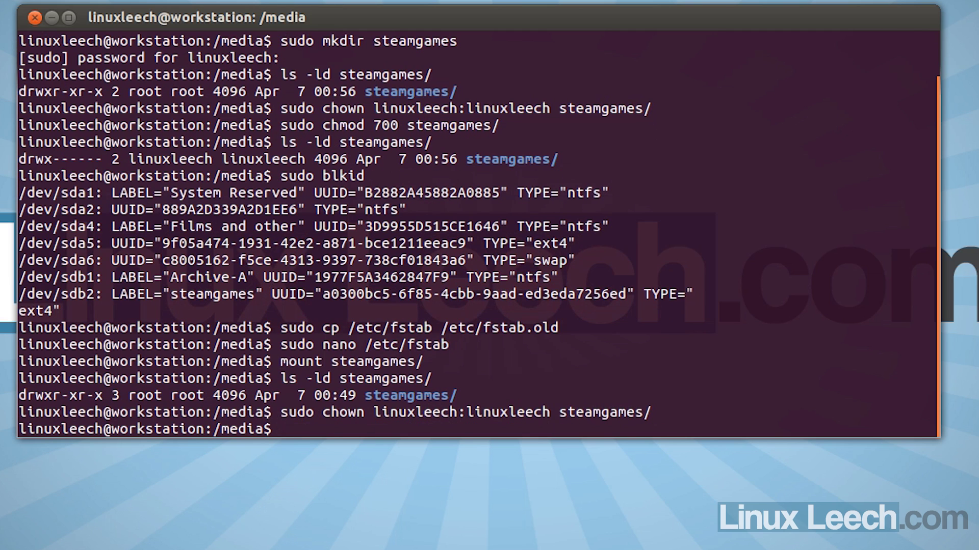
pyautogui.write('sudo ch')
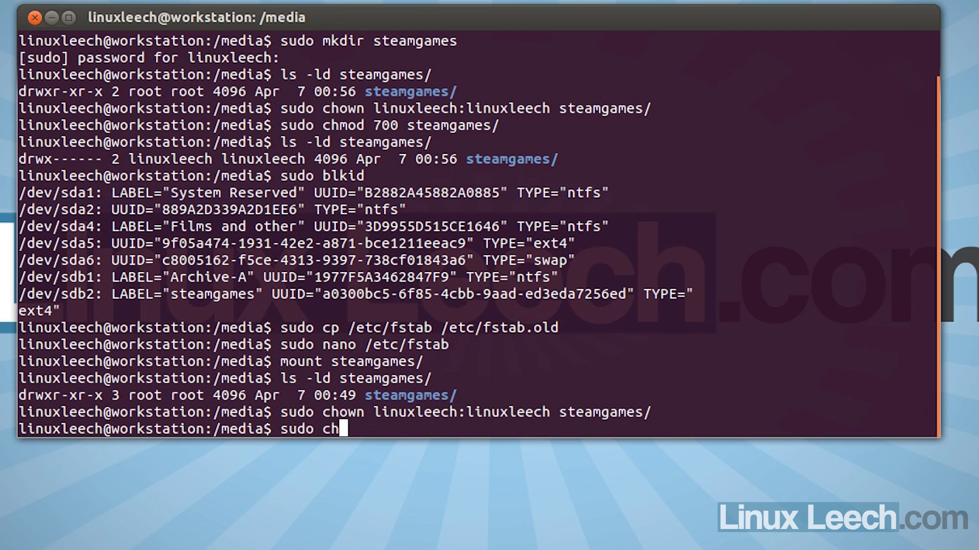
pyautogui.write('mod 700 st')
pyautogui.press('Tab')
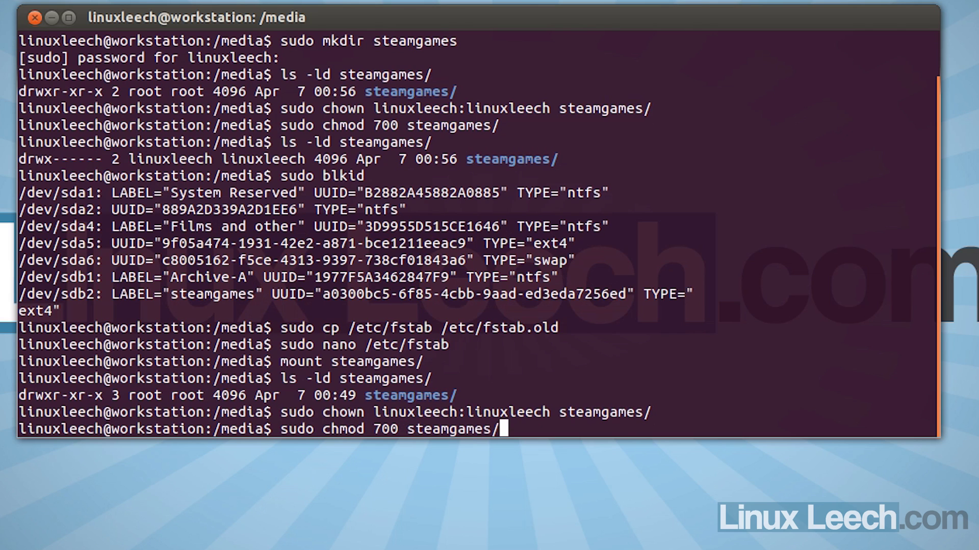
pyautogui.press('Return')
# - Confirm steamgames/ now lists as drwx------ and enter the umount steamgames/ command
pyautogui.write('ls -ld s')
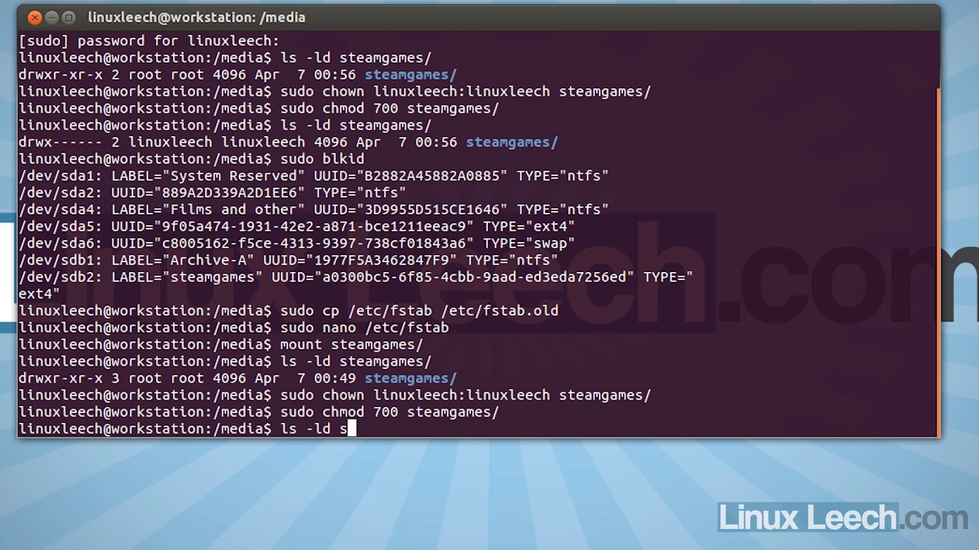
pyautogui.press('Tab')
pyautogui.press('Return')
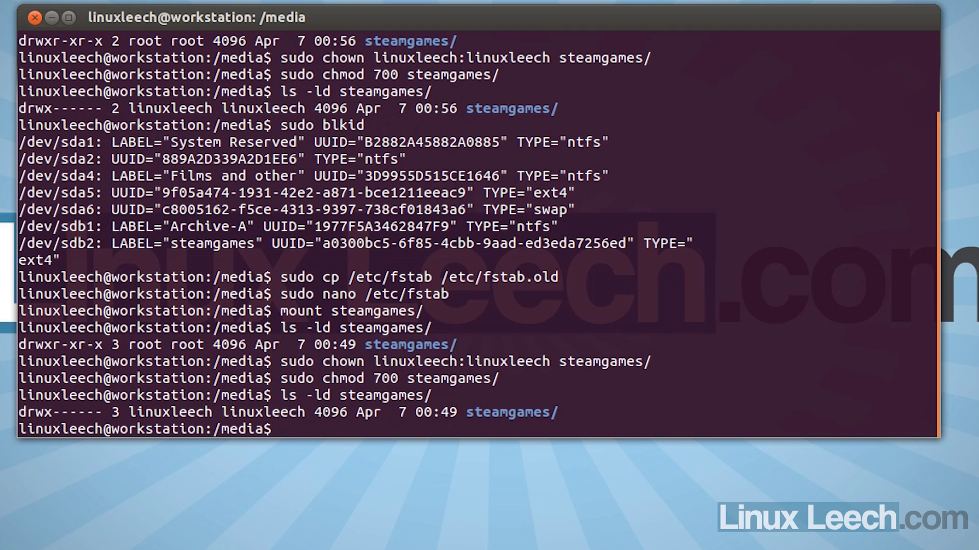
pyautogui.write('umount st')
pyautogui.press('Tab')
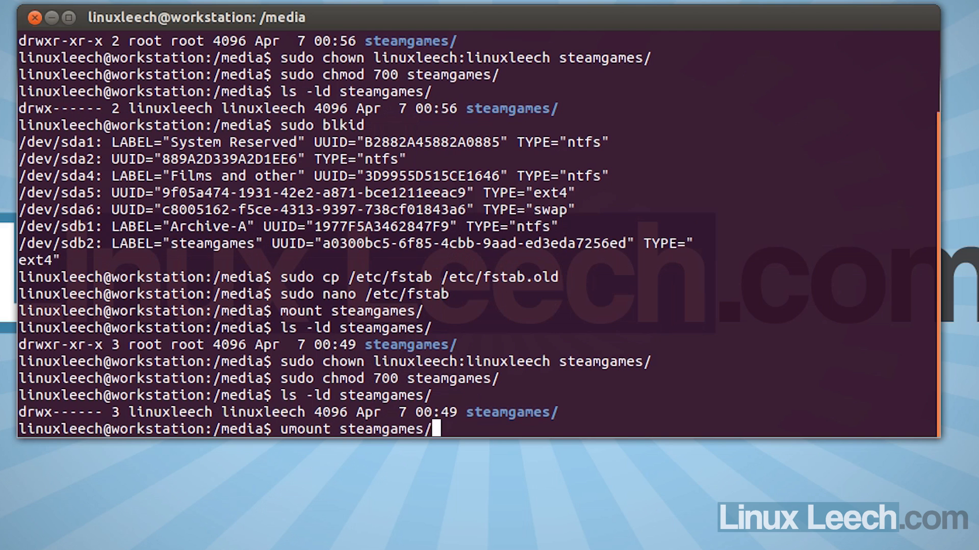
# - Unmount the steamgames partition
pyautogui.press('Return')
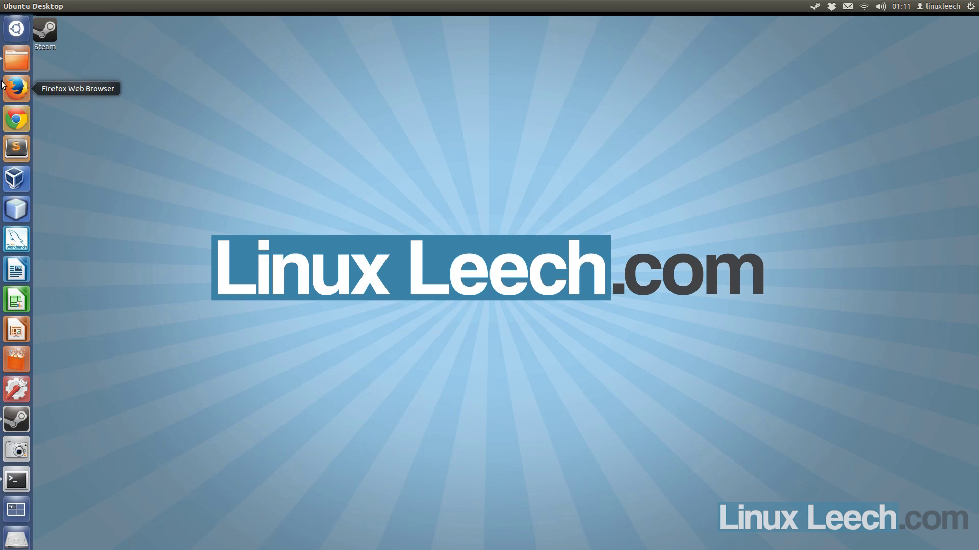
# - Open the Downloads folder from the Home Folder launcher and move its window toward the centre
pyautogui.rightClick(11, 58)
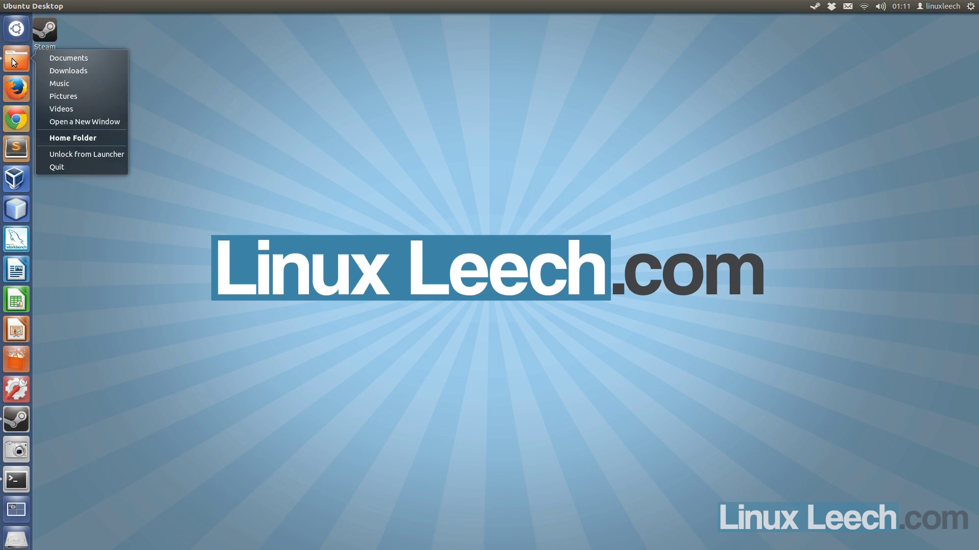
pyautogui.click(56, 71)
pyautogui.moveTo(726, 282); pyautogui.dragTo(636, 103)
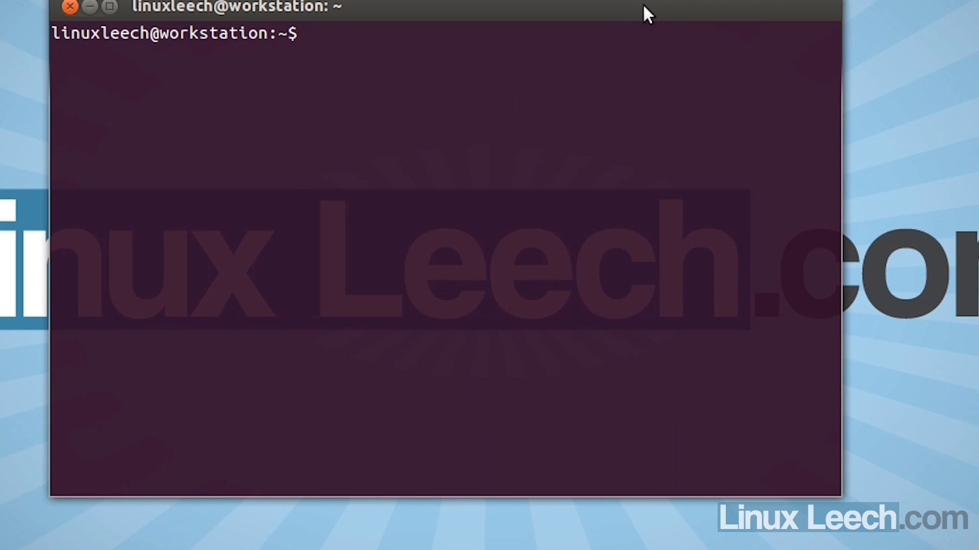
# - Change into /media and list the ownership and permissions of steamgames/ with ls -ld
pyautogui.write('cd /media/')
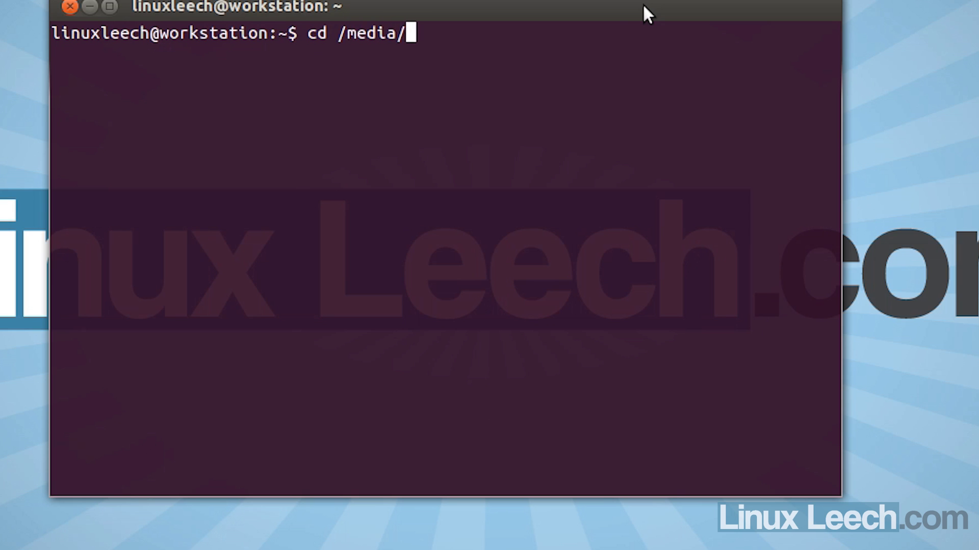
pyautogui.press('Return')
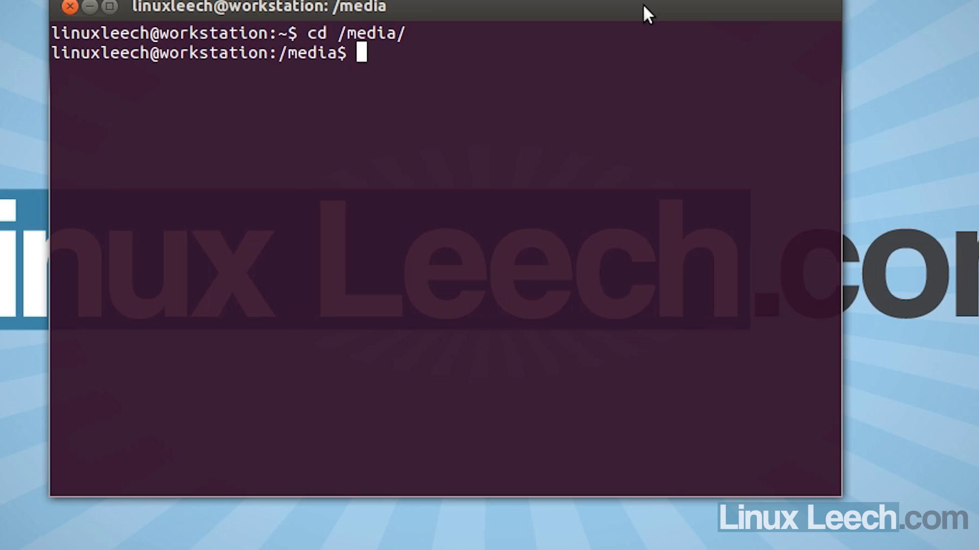
pyautogui.write('ls -ld s')
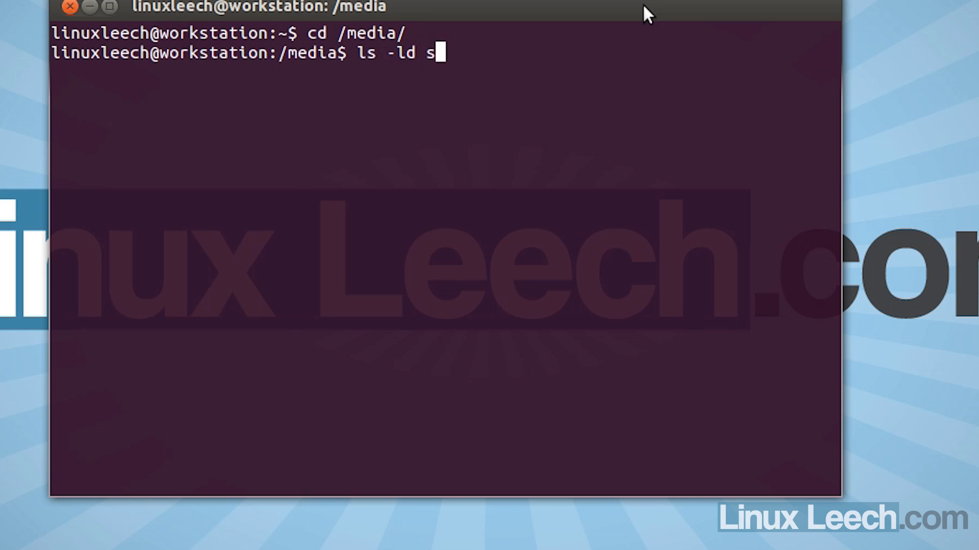
pyautogui.press('Tab')
pyautogui.press('Return')
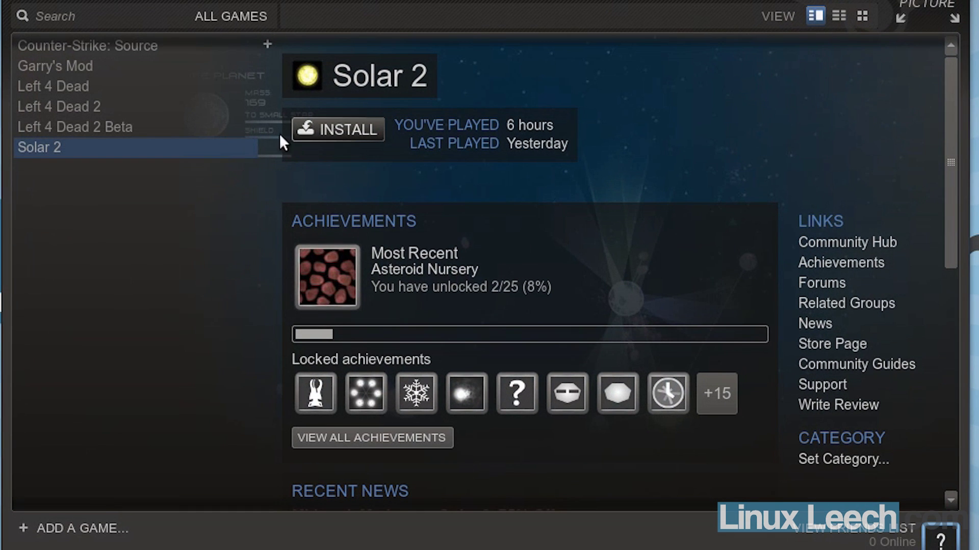
# - Install Solar 2 into a new SteamLibrary folder on /media/steamgames and start its download
pyautogui.click(331, 127)
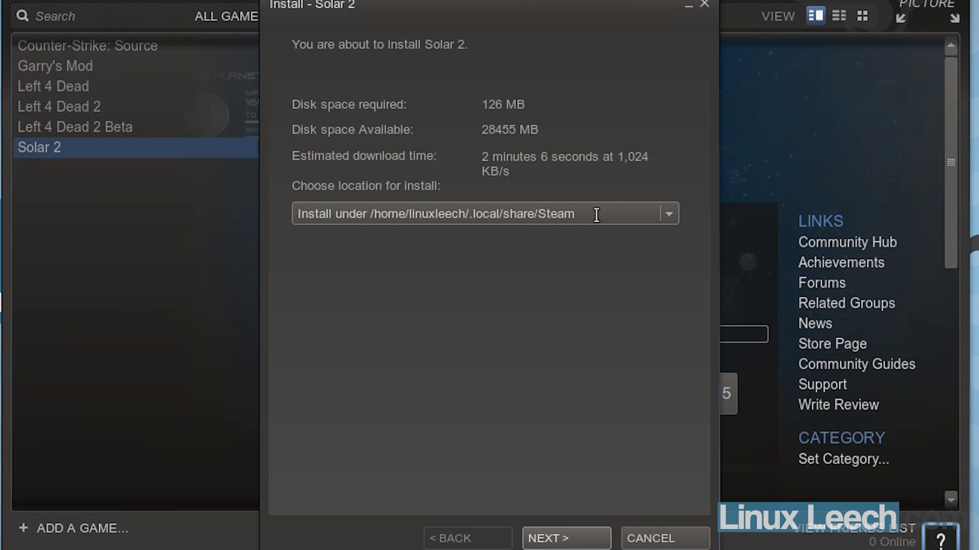
pyautogui.click(665, 214)
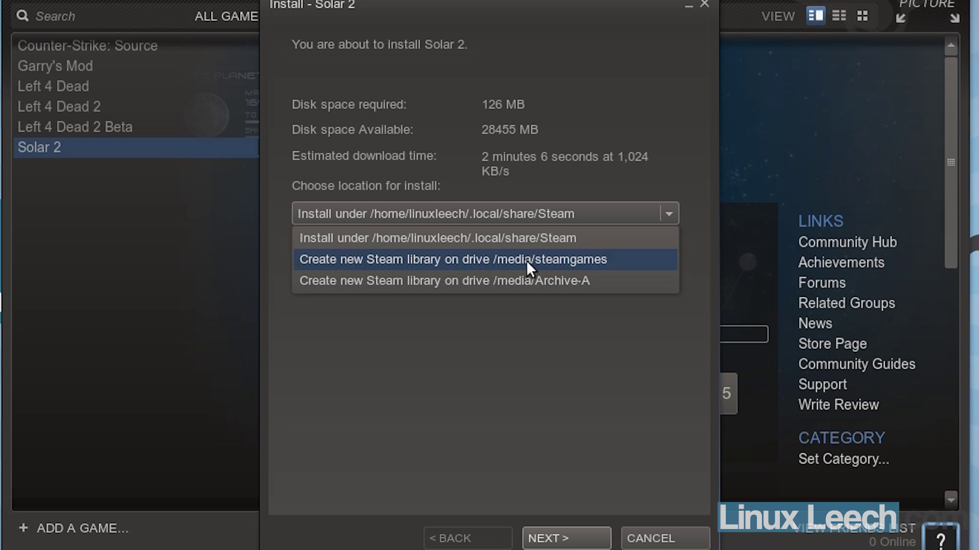
pyautogui.click(550, 259)
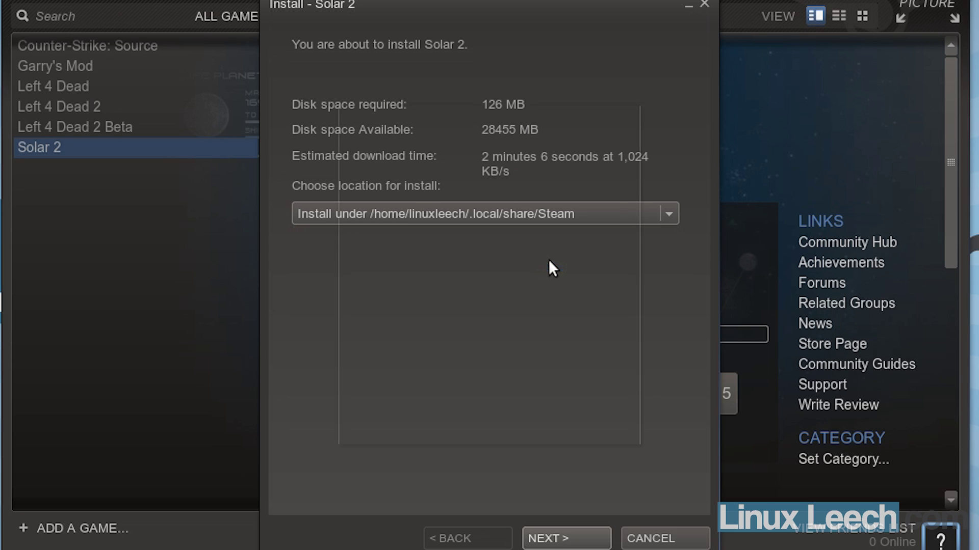
pyautogui.moveTo(632, 349); pyautogui.dragTo(627, 323)
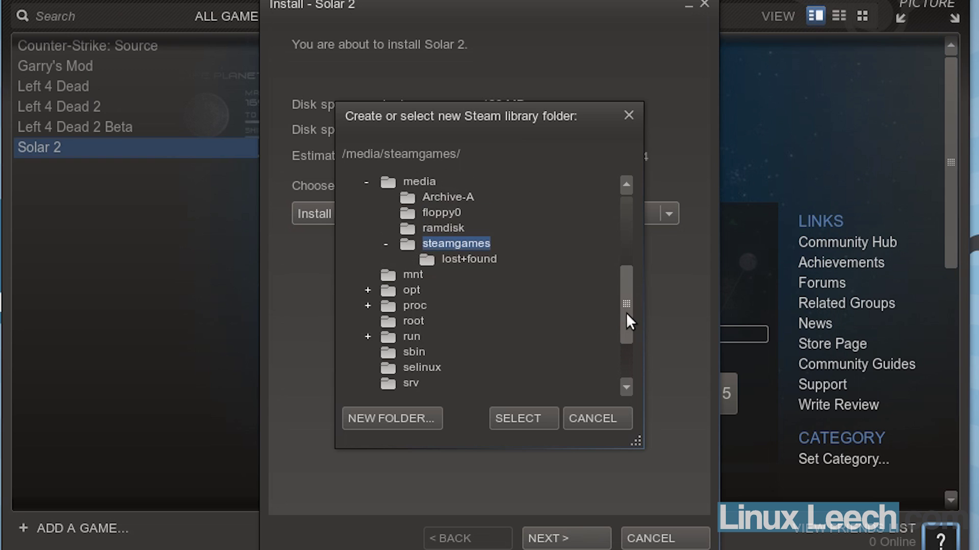
pyautogui.click(393, 421)
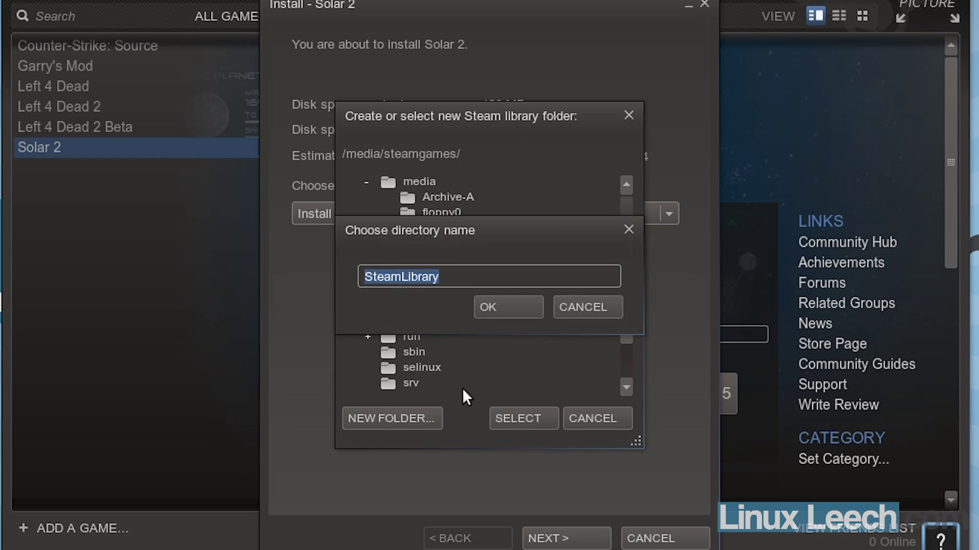
pyautogui.click(507, 307)
pyautogui.click(529, 421)
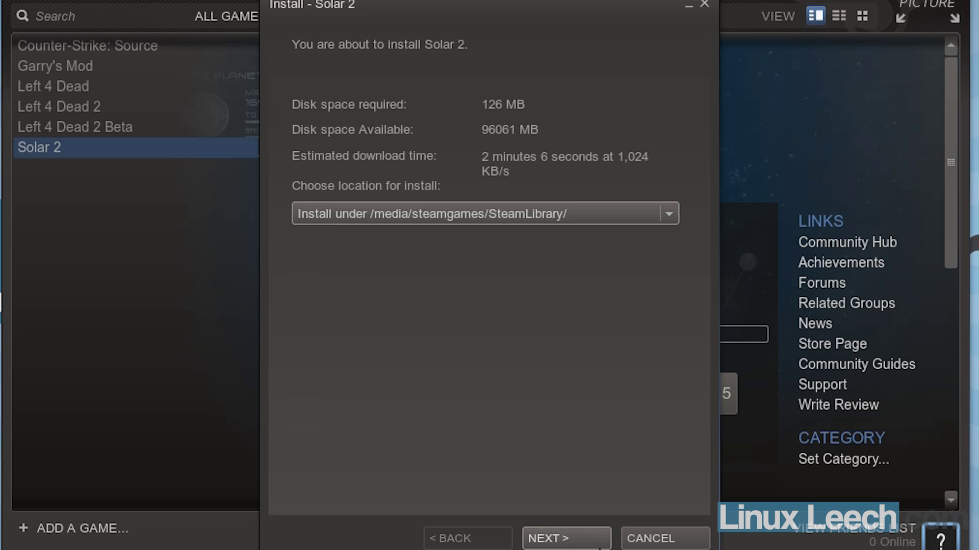
pyautogui.click(564, 542)
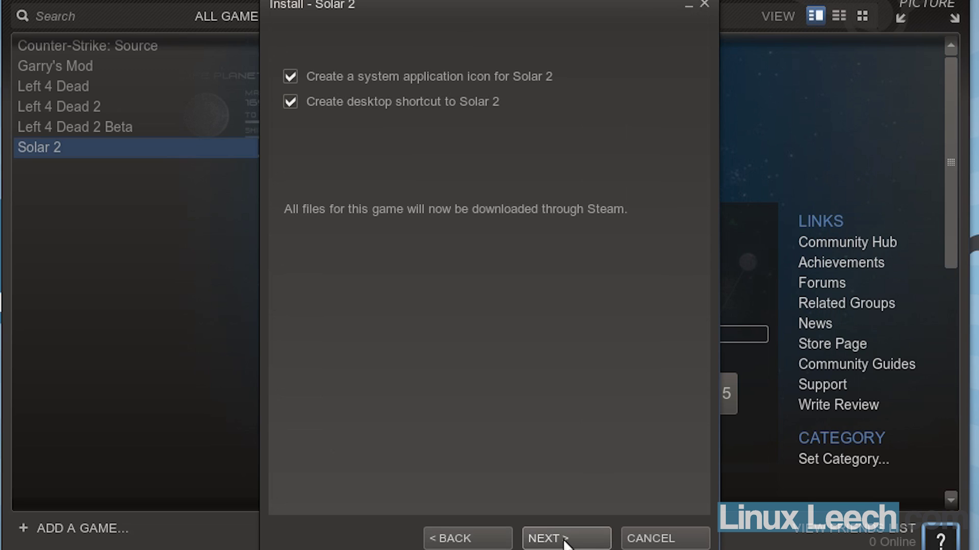
pyautogui.click(552, 540)
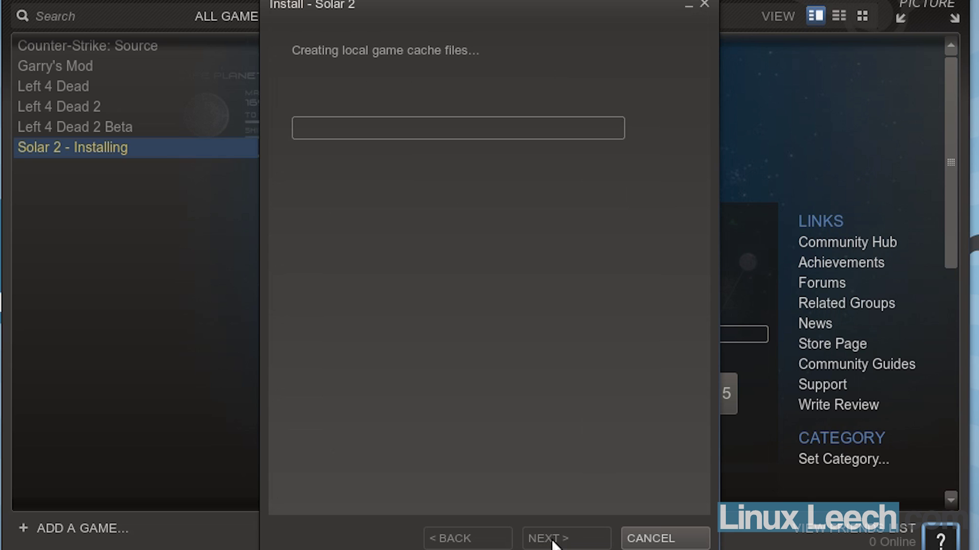
pyautogui.click(670, 540)
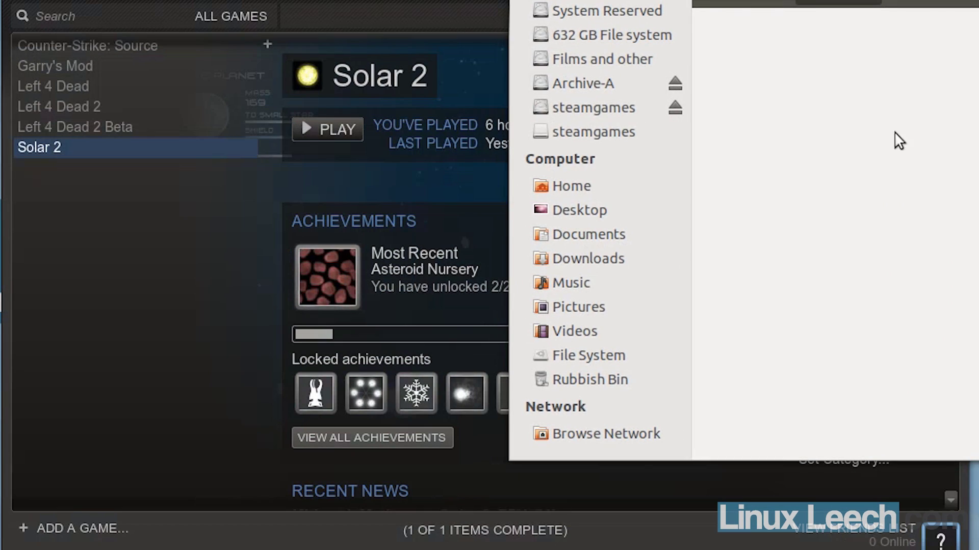
# - Browse steamgames > SteamLibrary > SteamApps > common to find the Solar 2 folder, then close Nautilus
pyautogui.click(603, 108)
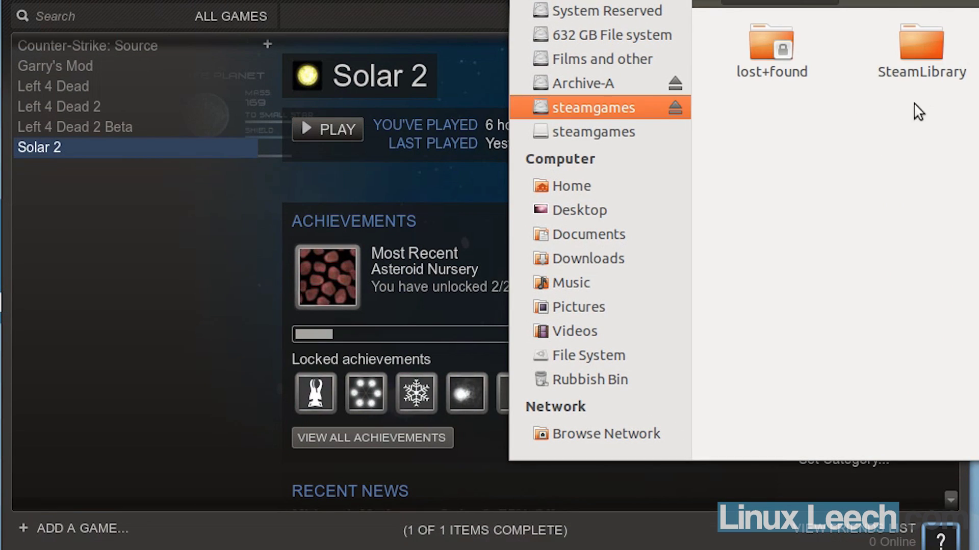
pyautogui.doubleClick(929, 41)
pyautogui.doubleClick(779, 53)
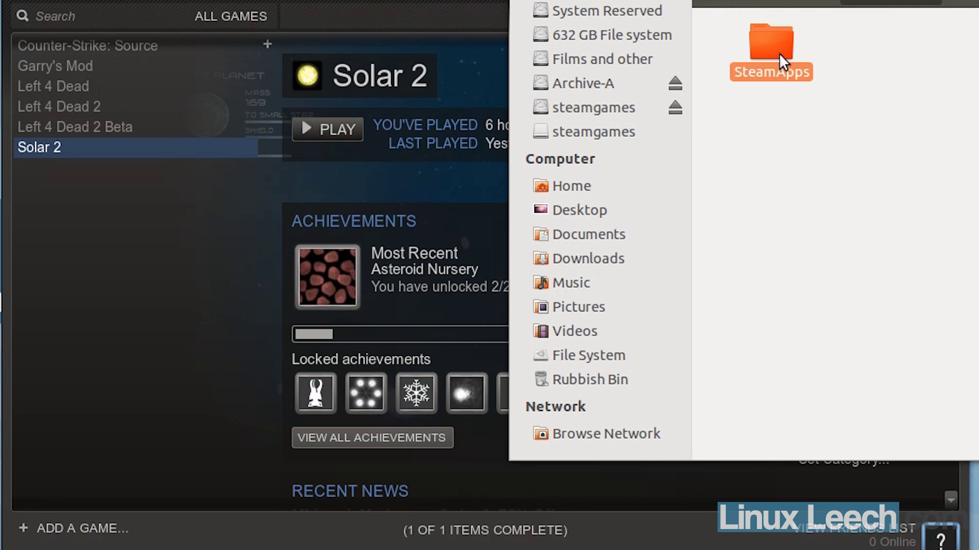
pyautogui.doubleClick(787, 56)
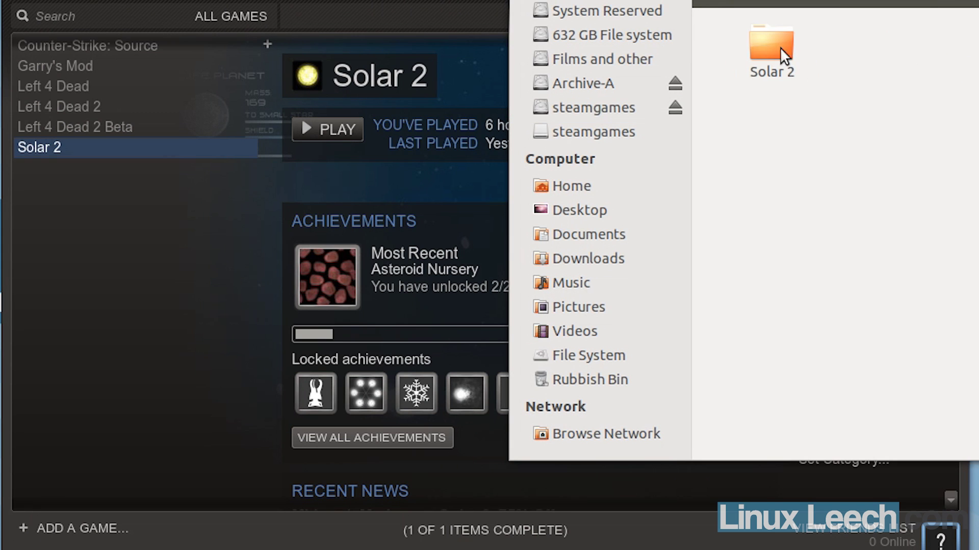
pyautogui.hotkey('ctrl', 'w')
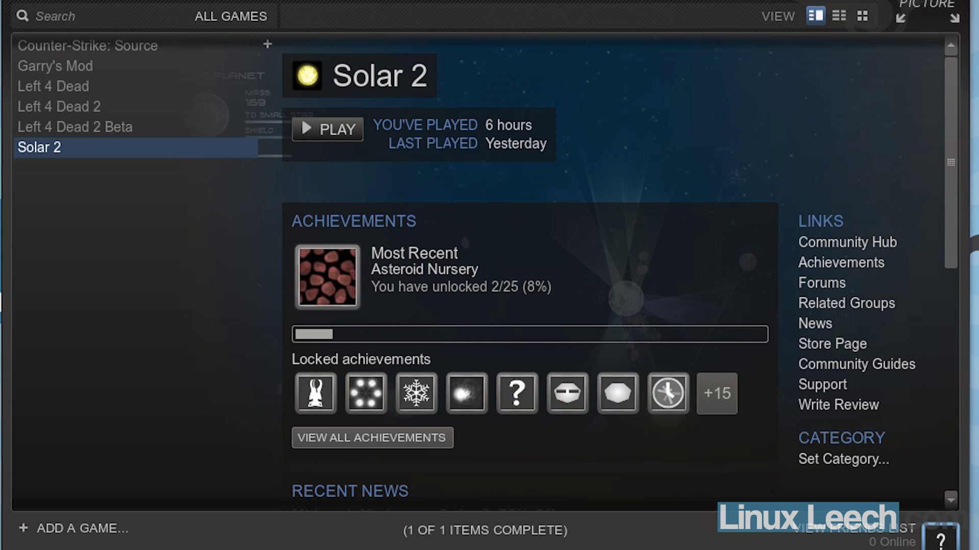
# - Launch Solar 2, play briefly, then choose Save and Exit from the pause menu
pyautogui.click(328, 128)
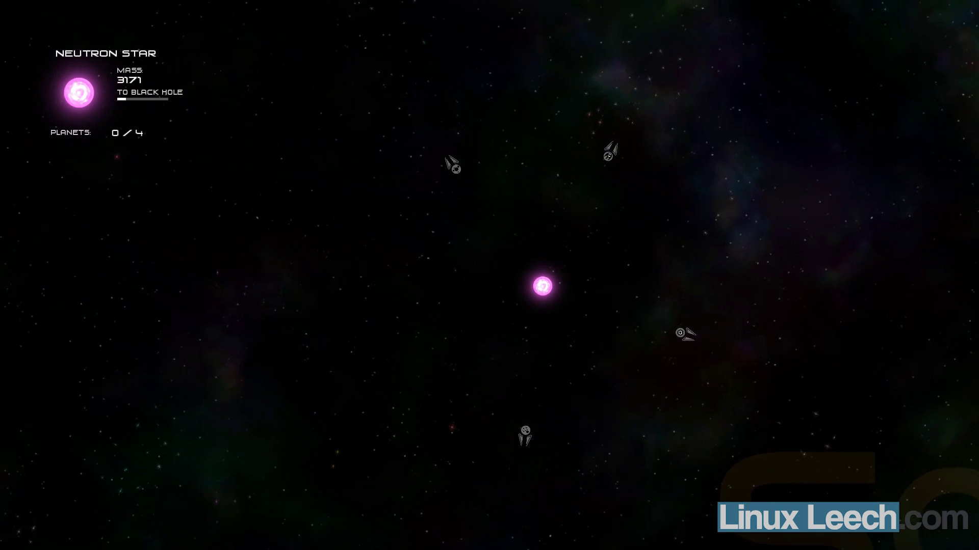
pyautogui.press('Escape')
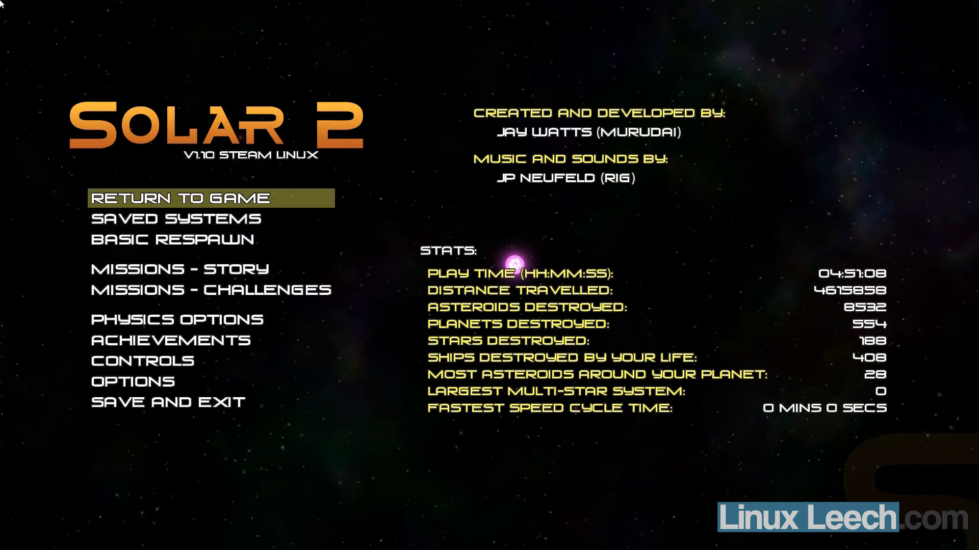
pyautogui.press('Down')
pyautogui.press('Down')
pyautogui.press('Down')
pyautogui.press('Down')
pyautogui.press('Down')
pyautogui.press('Down')
pyautogui.press('Down')
pyautogui.press('Down')
pyautogui.press('Down')
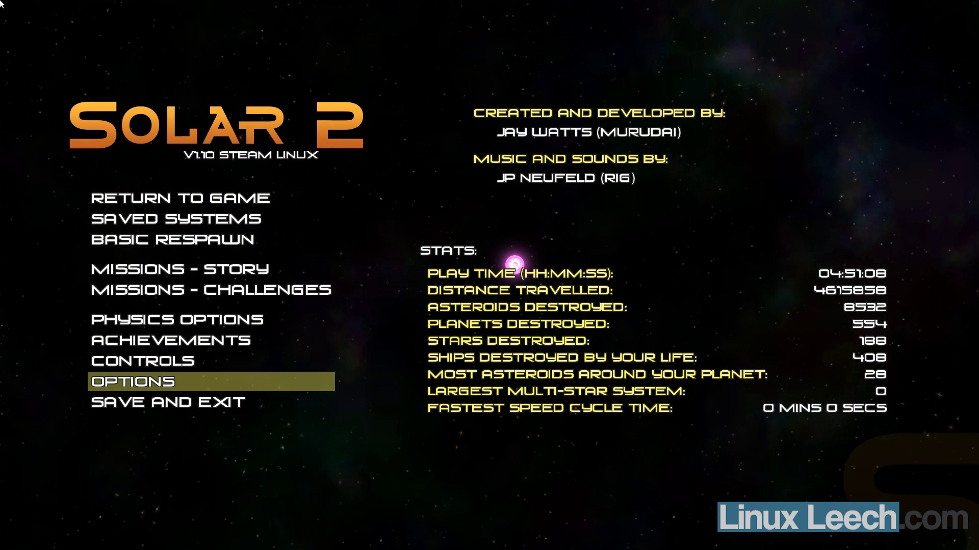
pyautogui.press('Return')
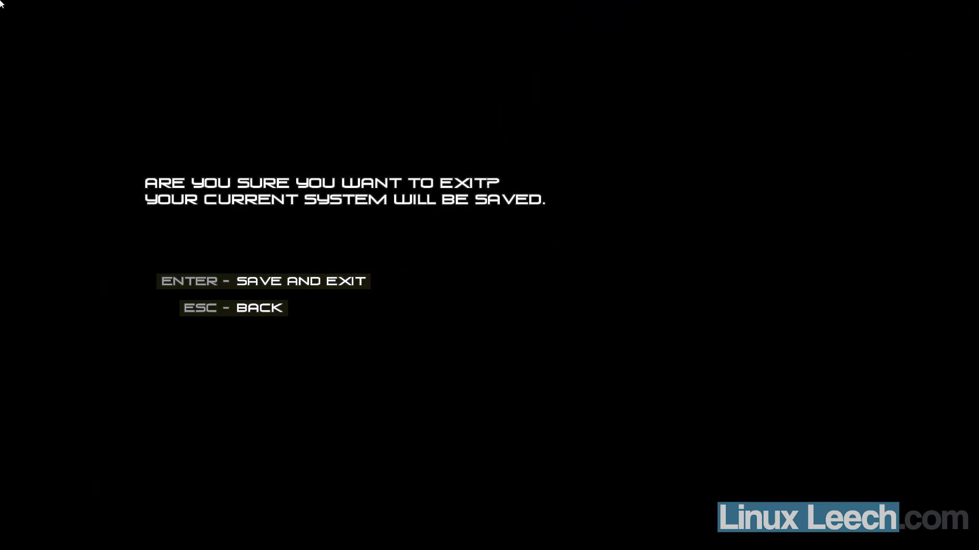
pyautogui.press('Return')
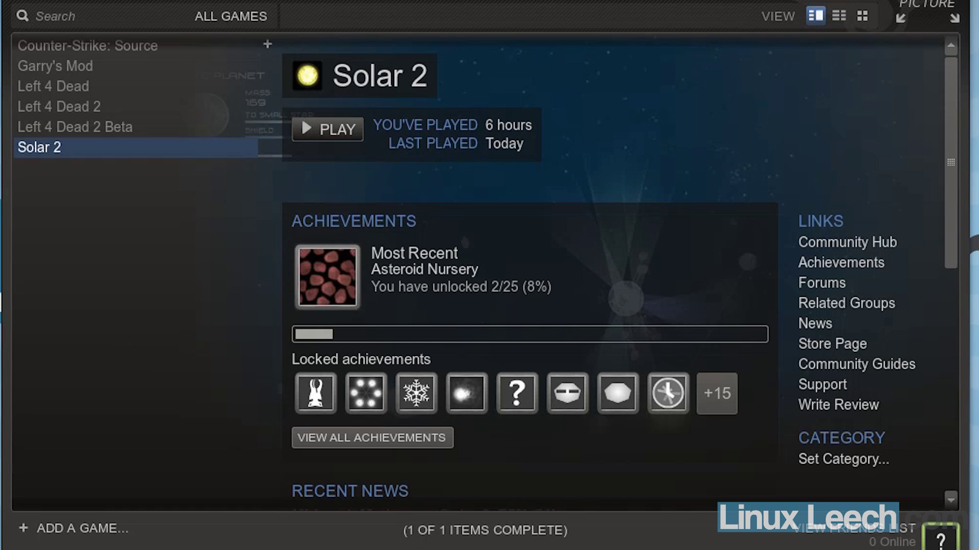